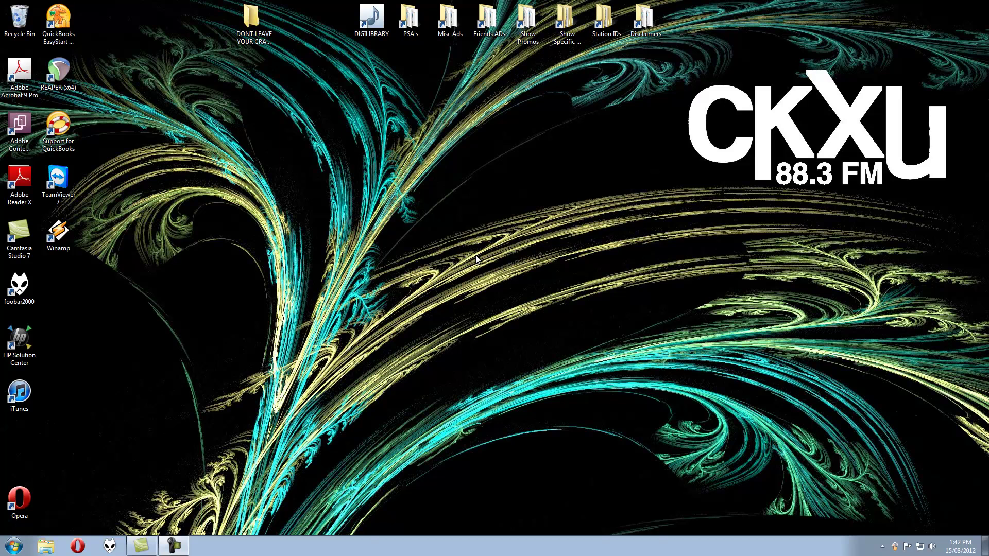
Launch the Opera browser from its desktop icon
double_click(22, 502)
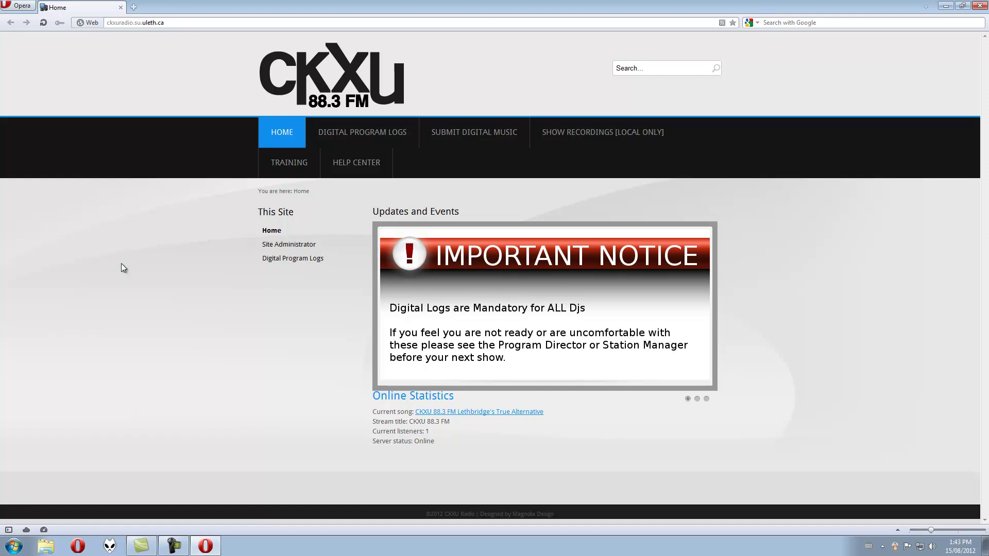
Go from the CKXU 88.3 FM home page to the Digital Program Logs login form
click(187, 21)
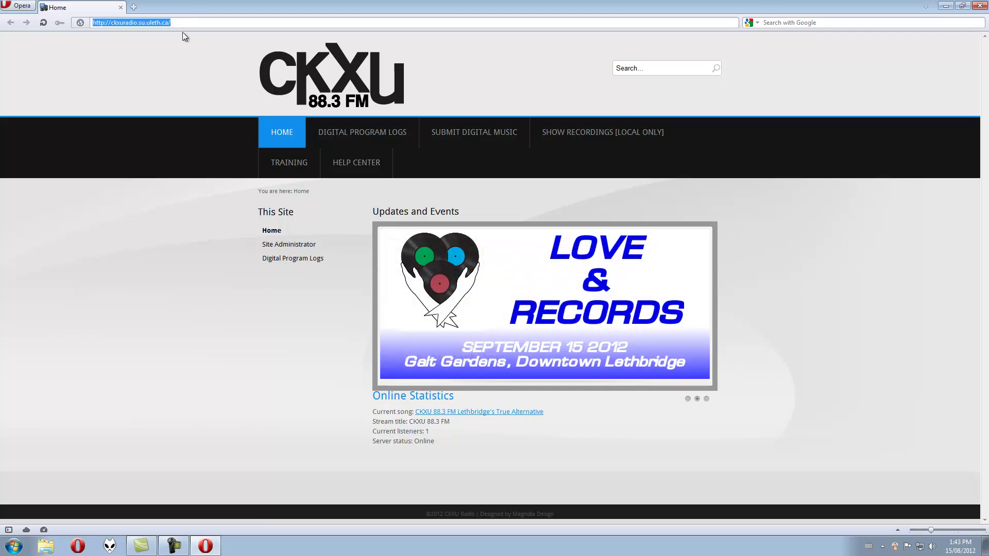
click(180, 96)
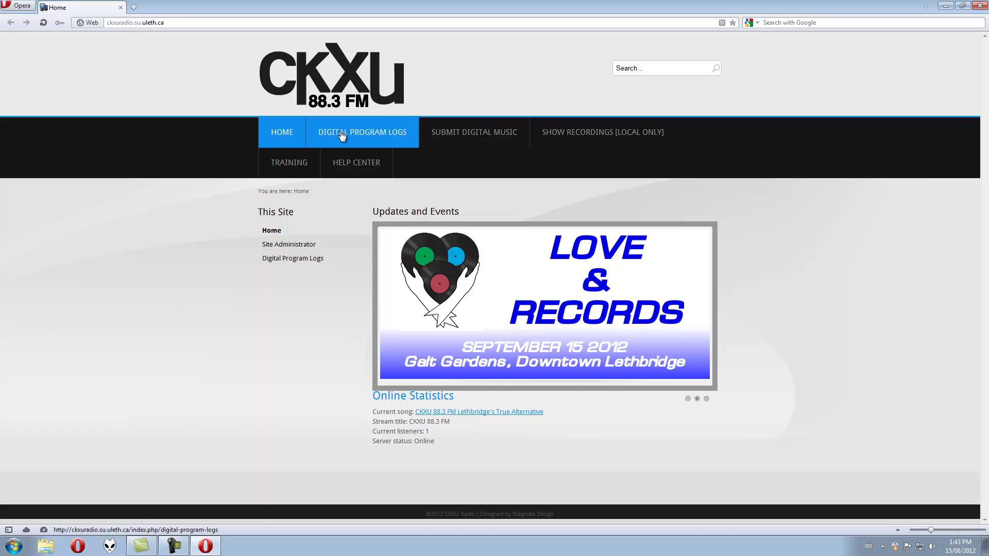
click(379, 139)
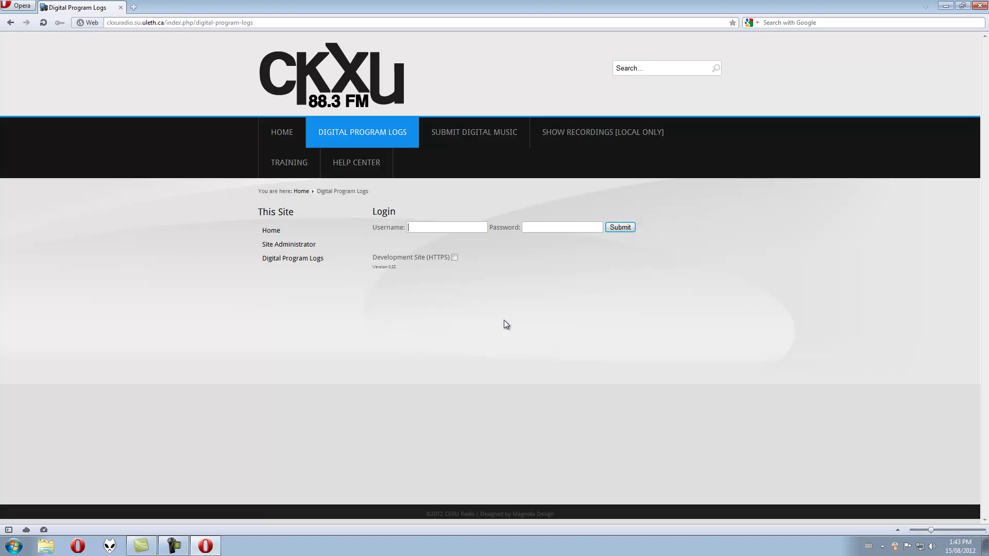
Log in with the account username and password
text(user******)
click(624, 228)
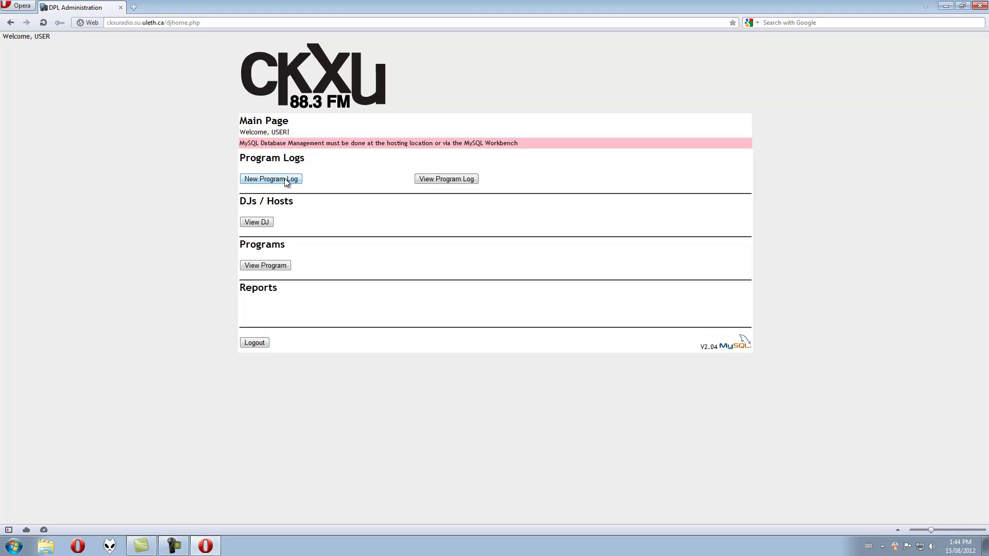
Start a New Program Log, prefilled with air date 2012-08-15 and air time 13:00
click(271, 180)
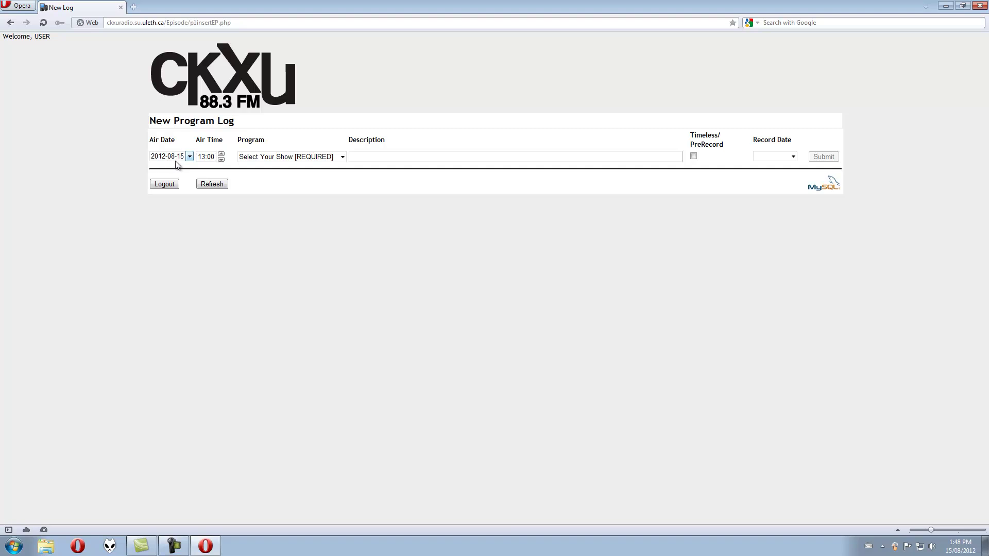
Choose Training Program as the log's show
click(283, 163)
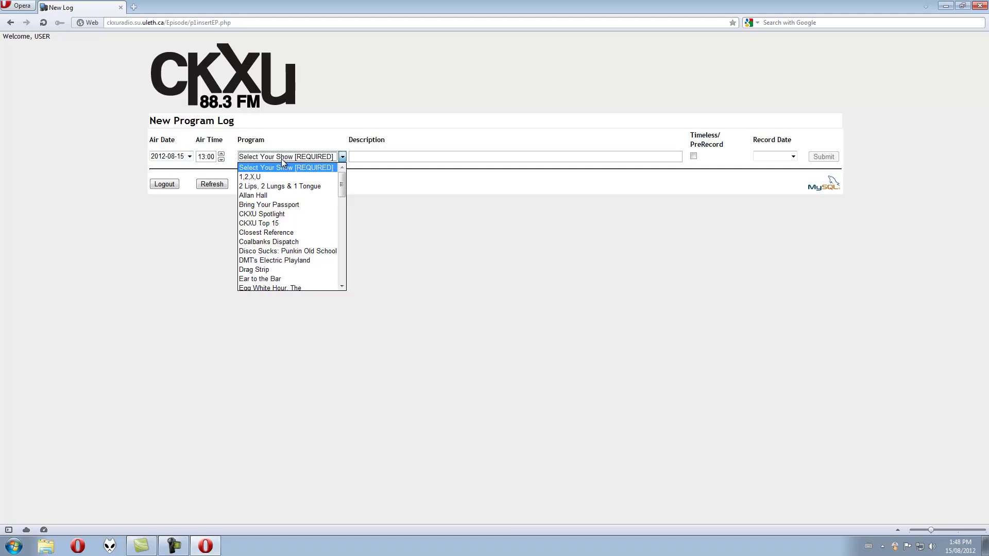
scroll(280, 250, down, 12)
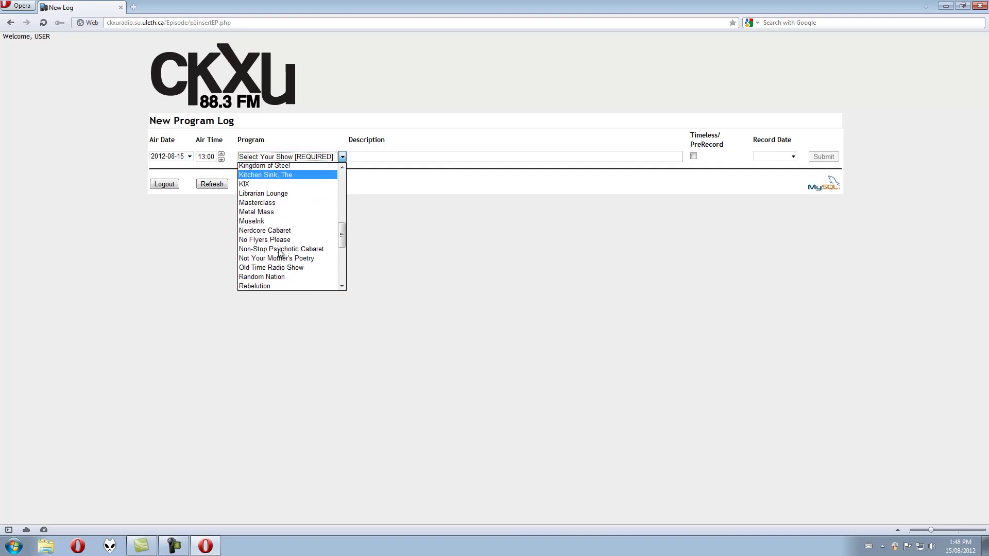
scroll(280, 253, down, 3)
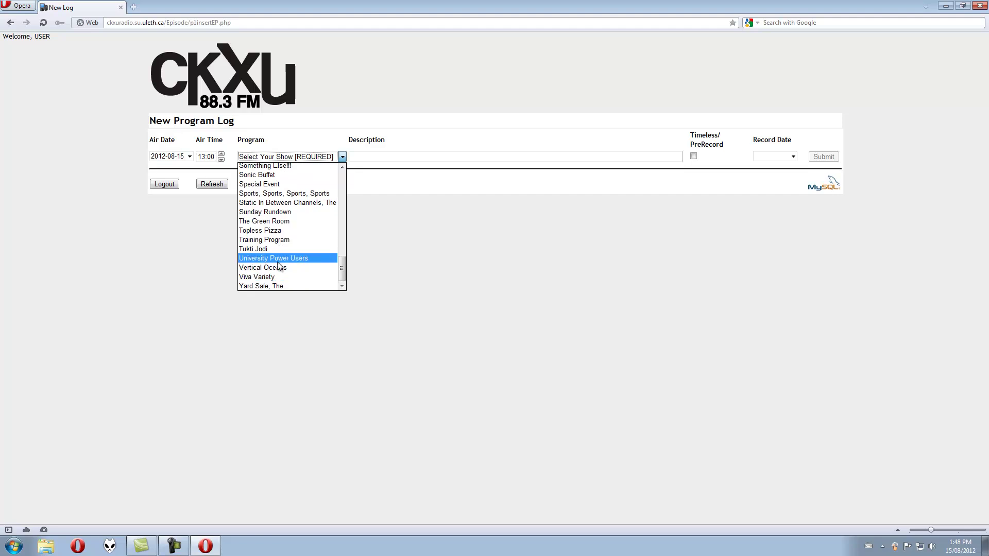
click(289, 238)
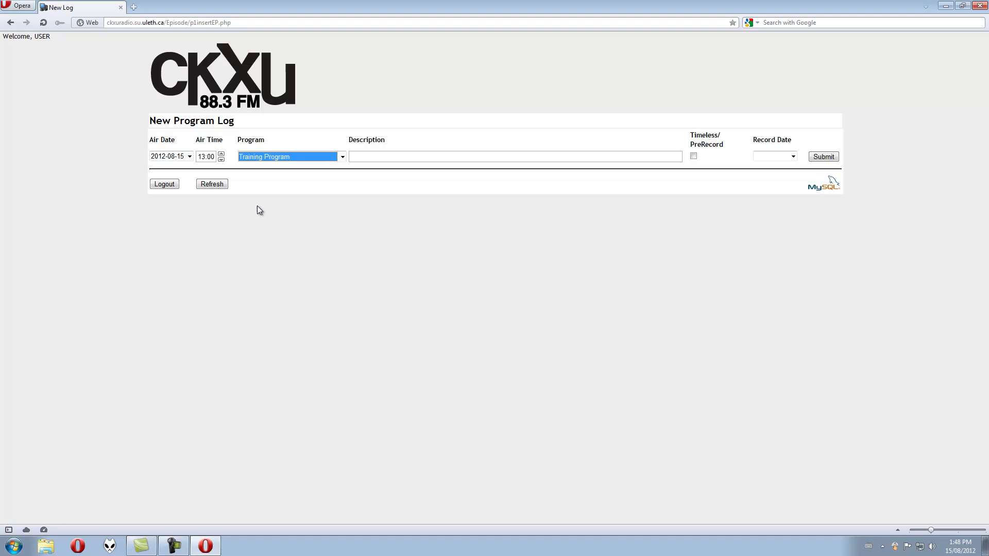
Set air date 2012-08-01, air time 01:00, and description 'August 15 2012 PreRecord / Timeless'
click(203, 156)
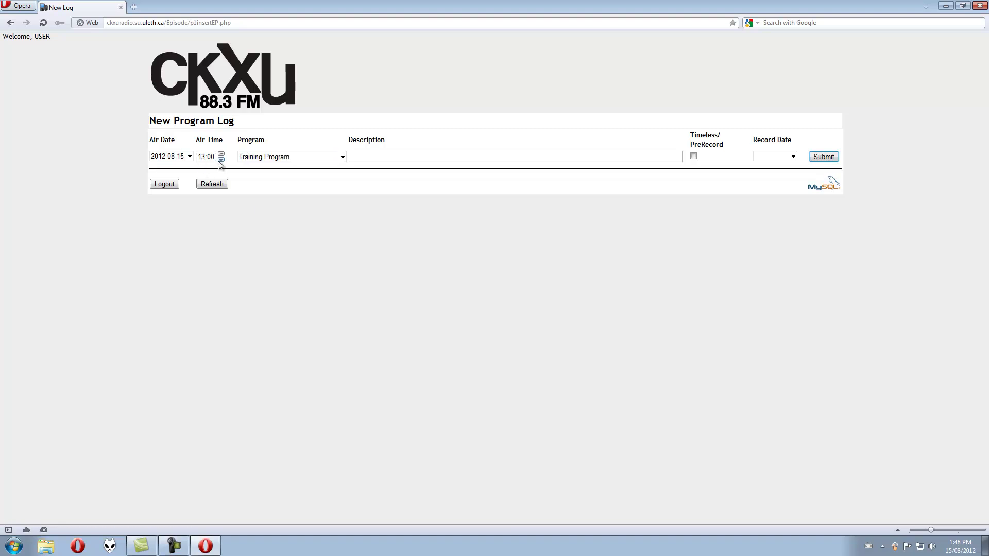
click(185, 157)
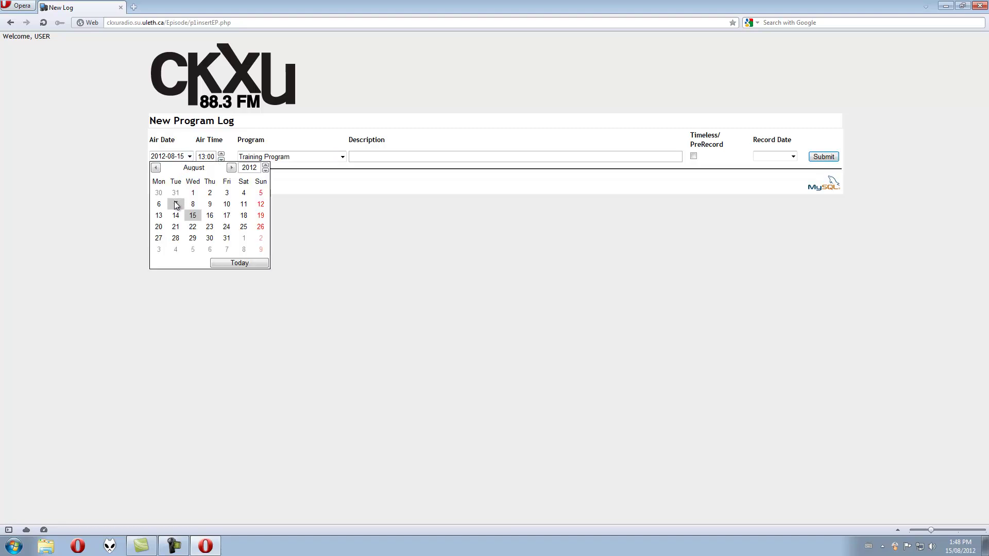
click(192, 193)
click(203, 157)
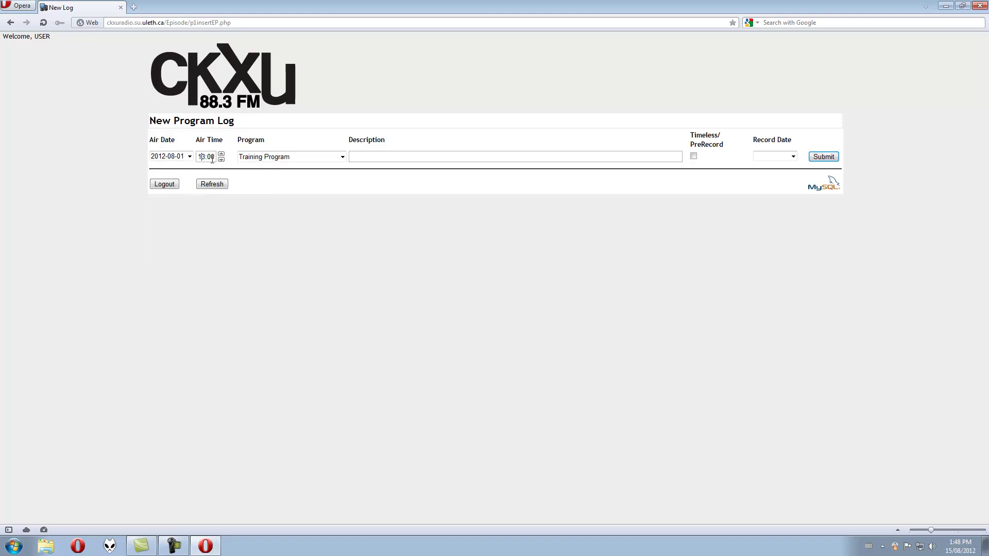
key(Delete)
text(0)
text(Augus)
text(tr)
text(15 2012 )
text(PreReco)
text(rd)
text( /)
text( Timeles)
text(s)
Mark the log Timeless/PreRecord with record date 2012-08-15
click(693, 156)
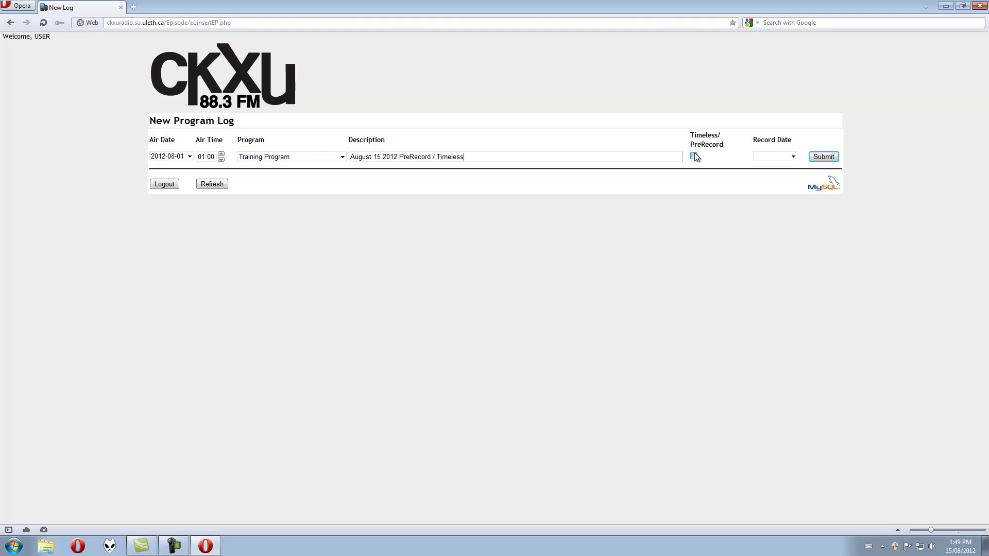
click(792, 157)
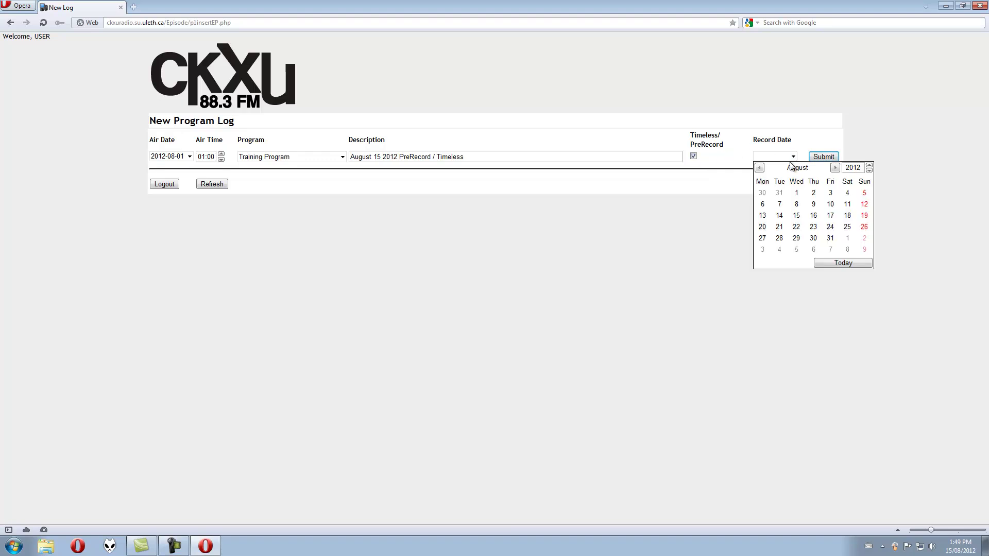
click(839, 264)
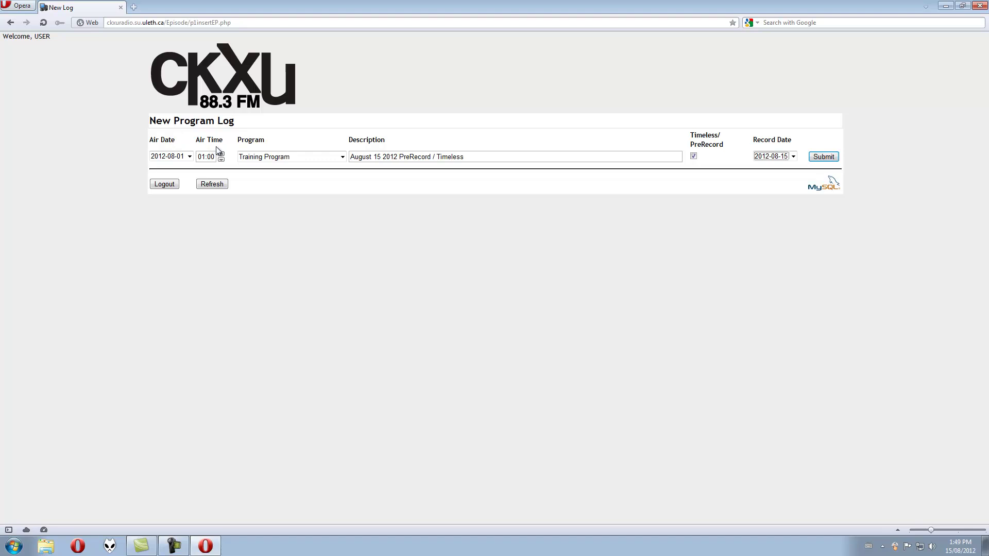
Change the air date to 2000-08-01
click(189, 156)
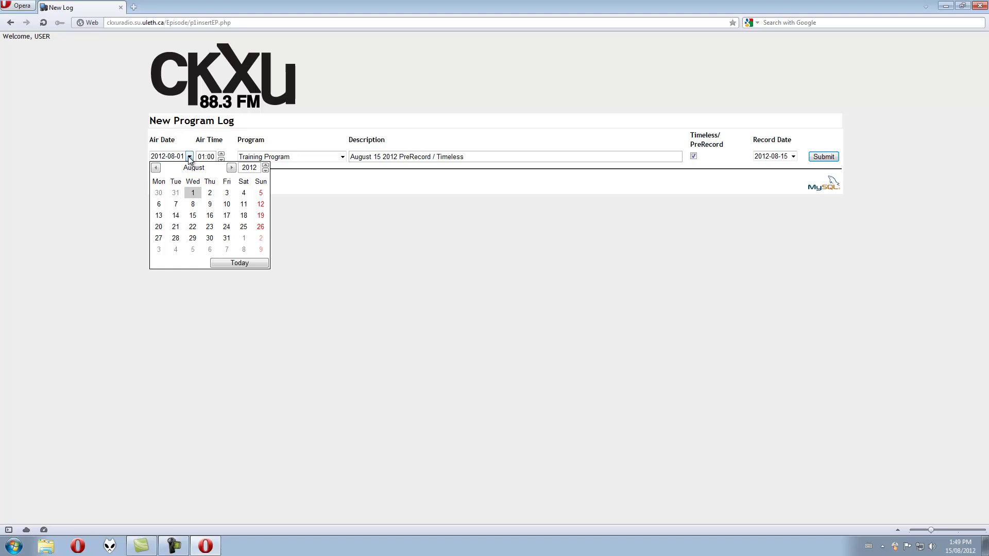
drag(266, 172, 266, 171)
click(176, 194)
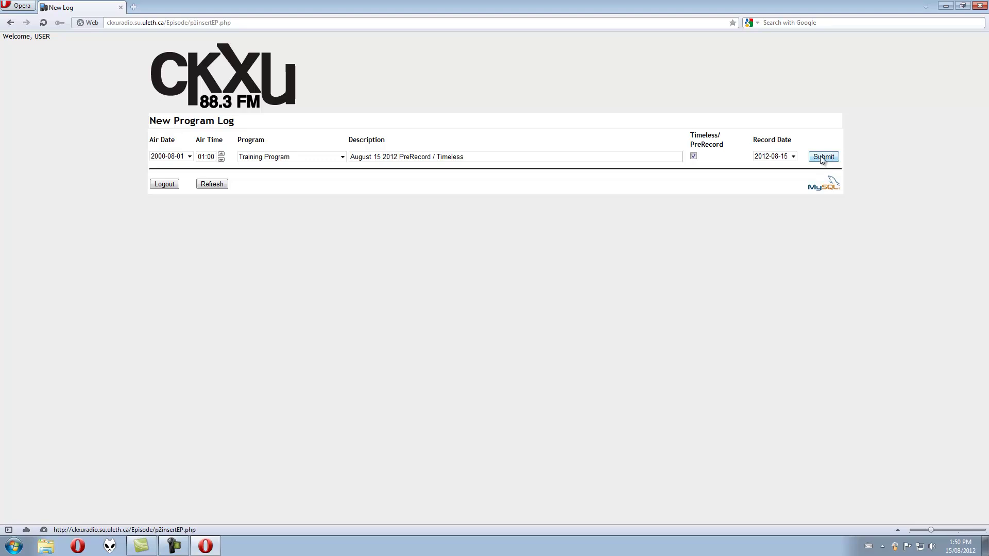
Submit the Training Program log to create its entry page for 2000-08-01
click(820, 159)
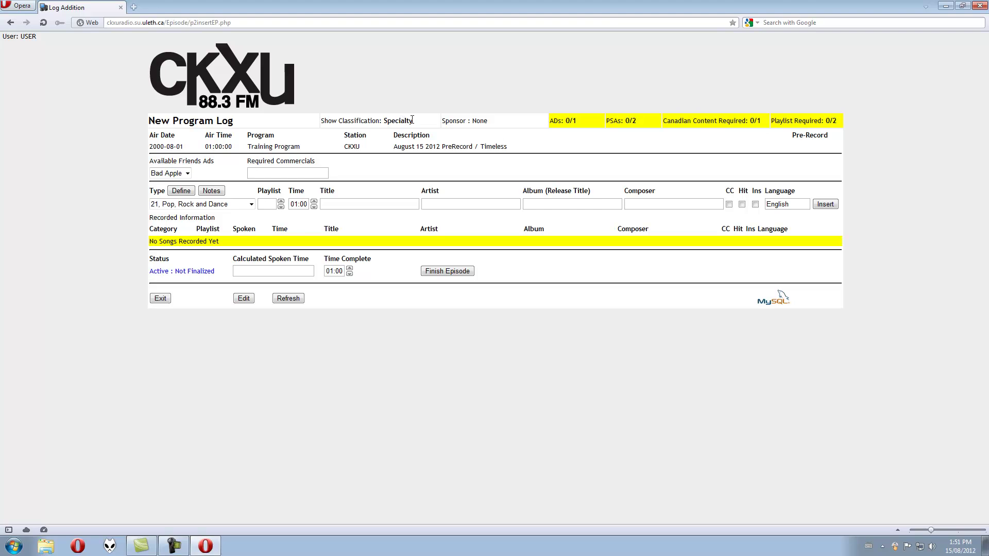
drag(417, 124, 316, 128)
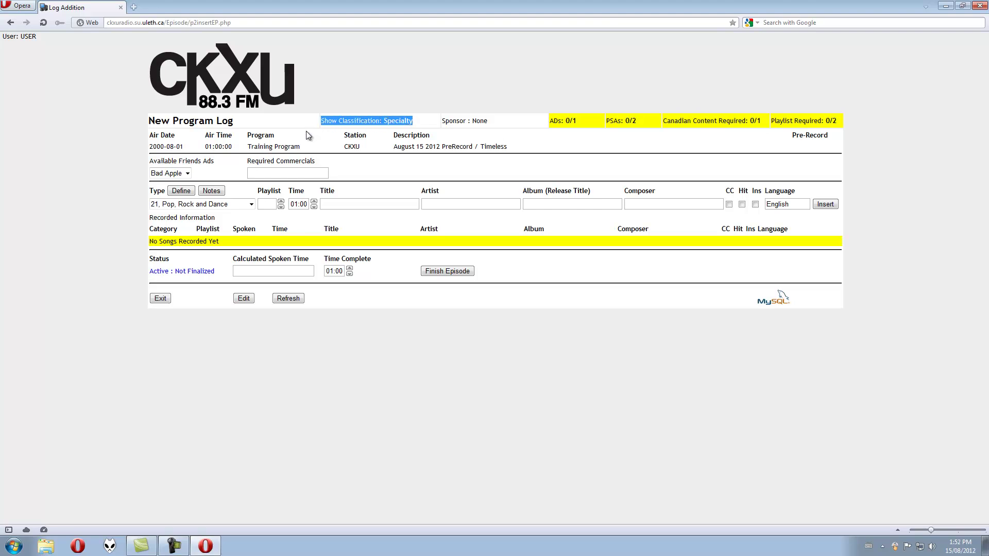
click(469, 134)
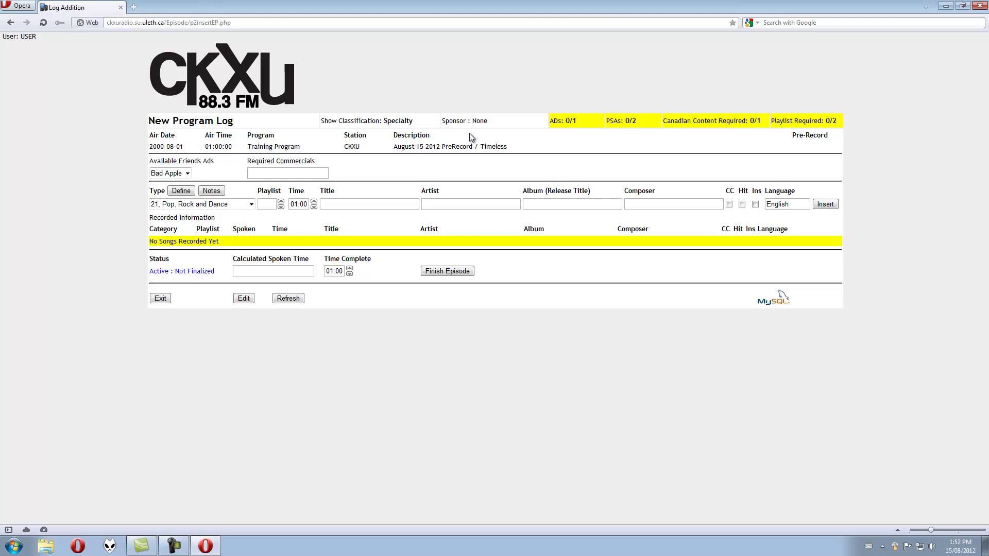
drag(496, 120, 443, 122)
click(509, 122)
click(187, 174)
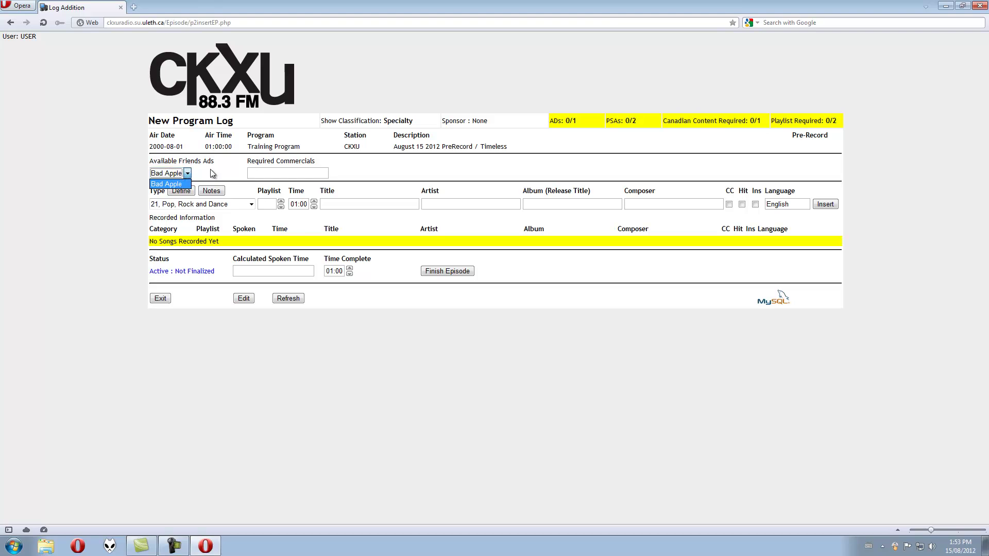
click(206, 162)
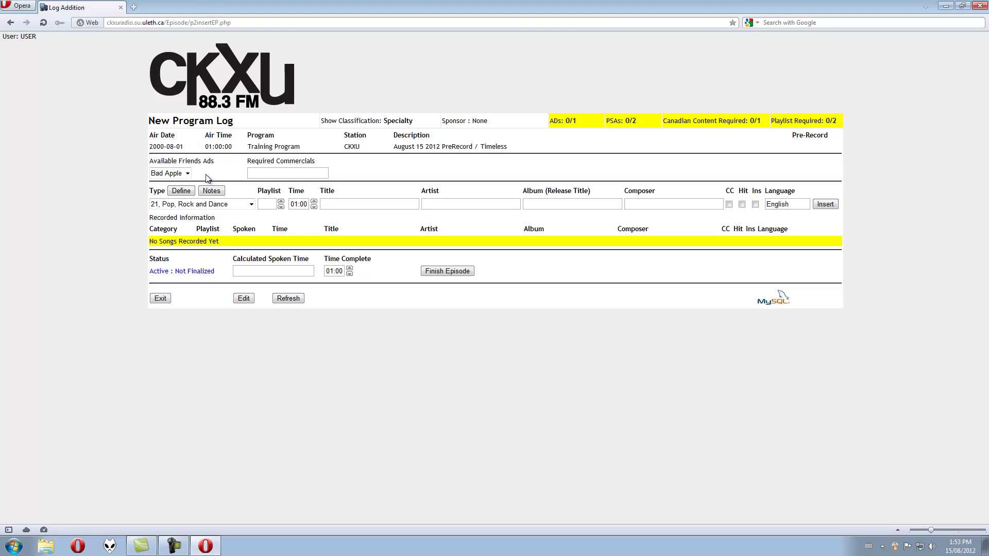
click(187, 174)
click(175, 184)
click(151, 192)
click(173, 204)
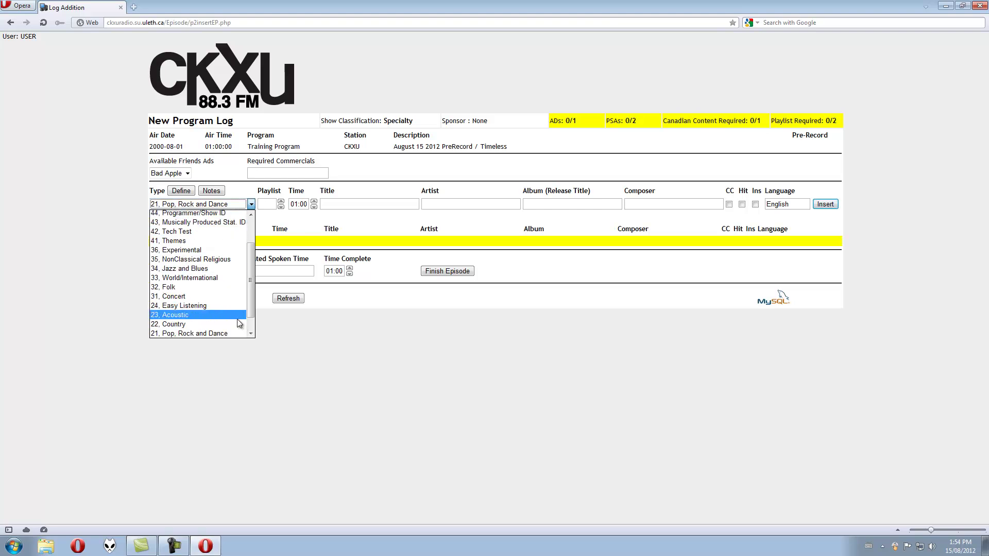
scroll(229, 312, up, 2)
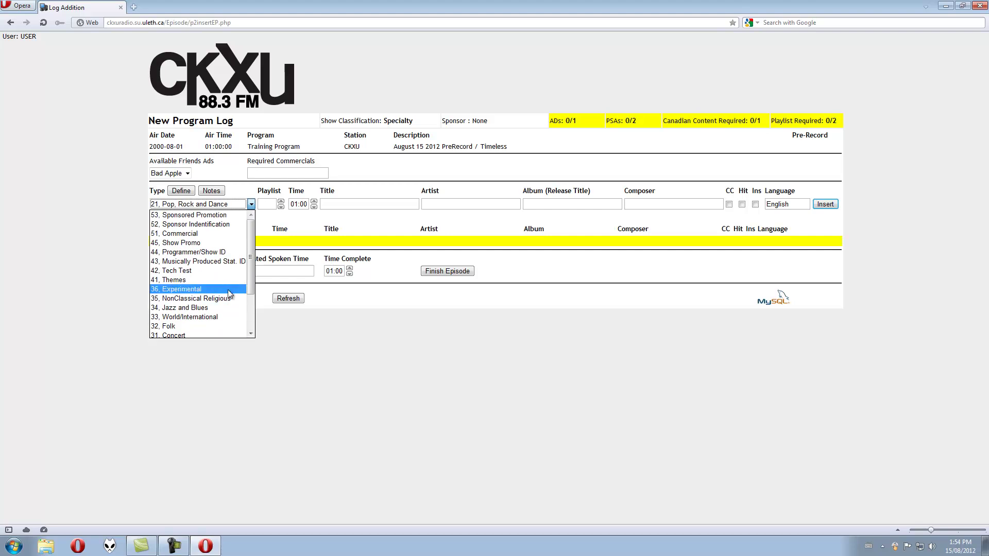
scroll(227, 283, down, 2)
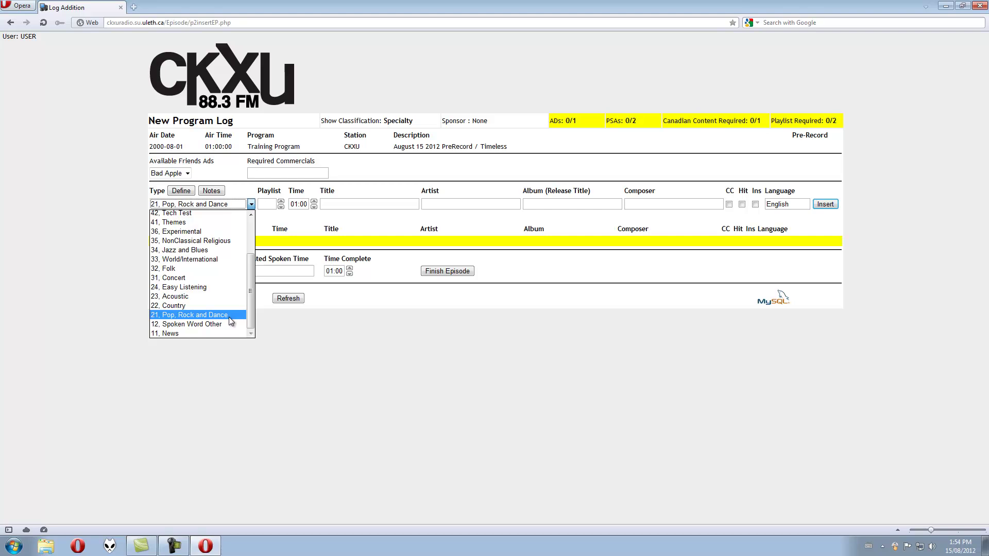
click(228, 317)
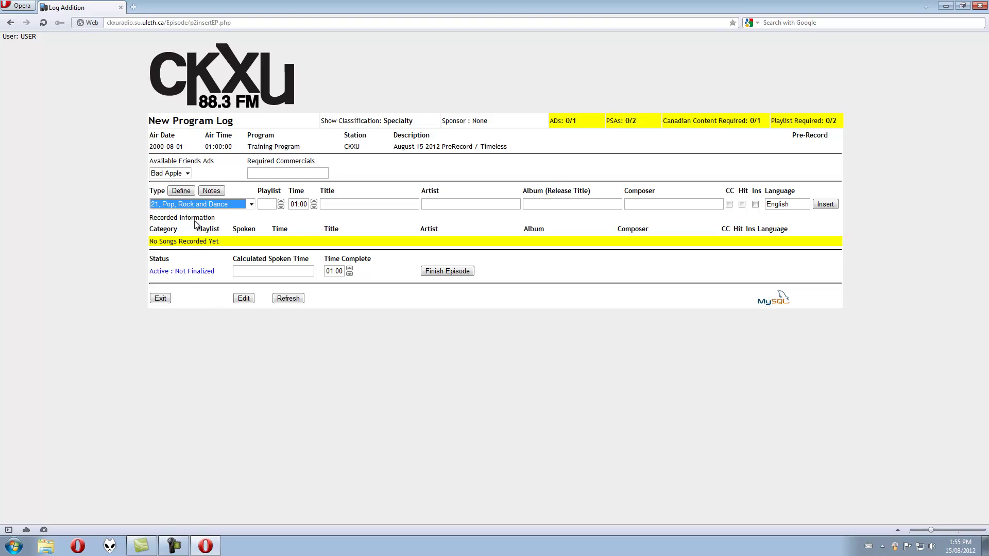
Show the show-type definitions and read Type 21, Pop, Rock and Dance
click(185, 192)
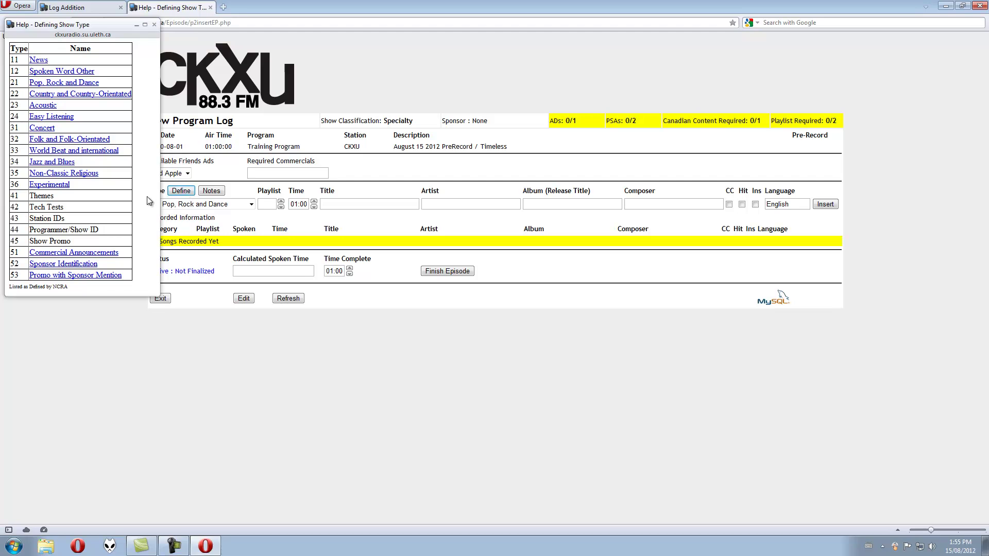
drag(93, 24, 225, 71)
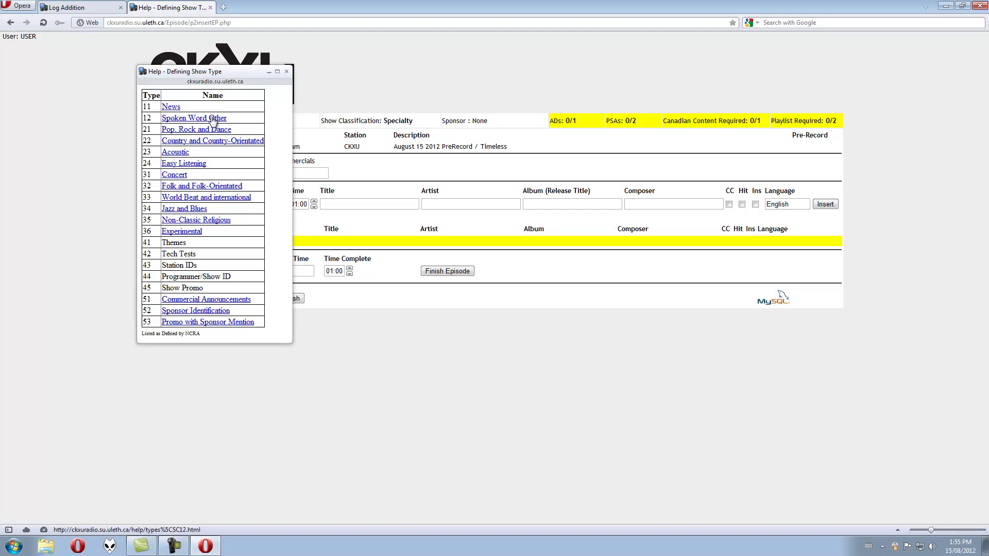
click(191, 133)
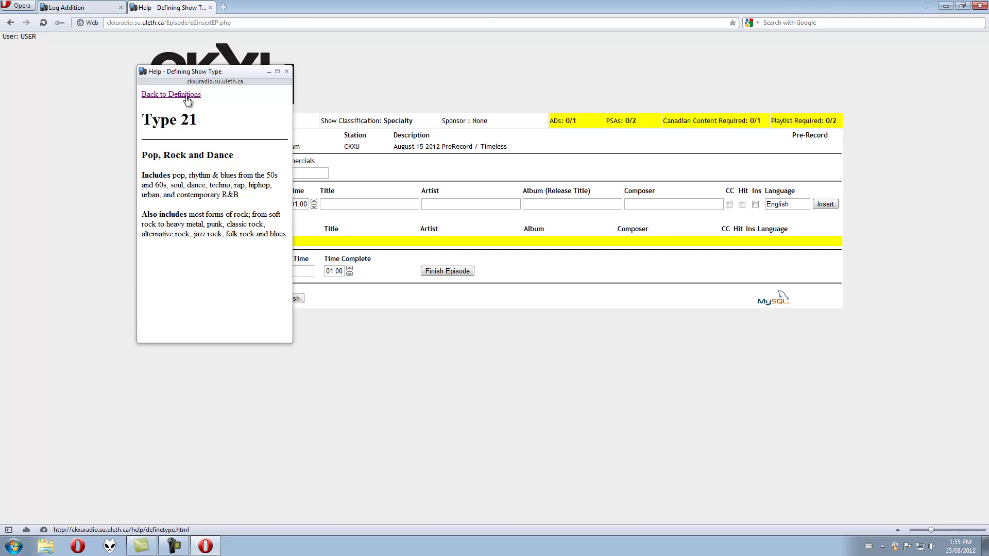
Read the Spoken Word Other definition from the type definitions list
click(187, 96)
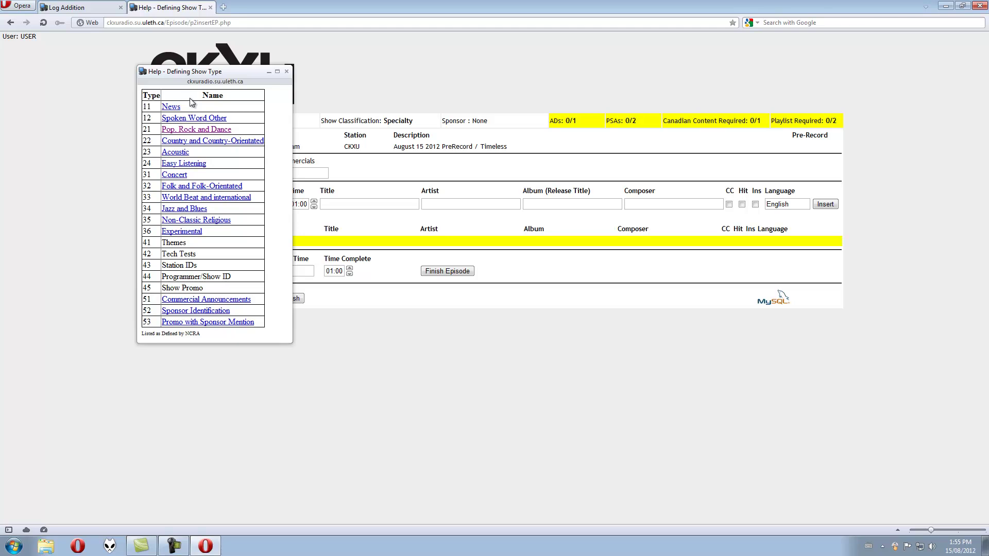
click(220, 118)
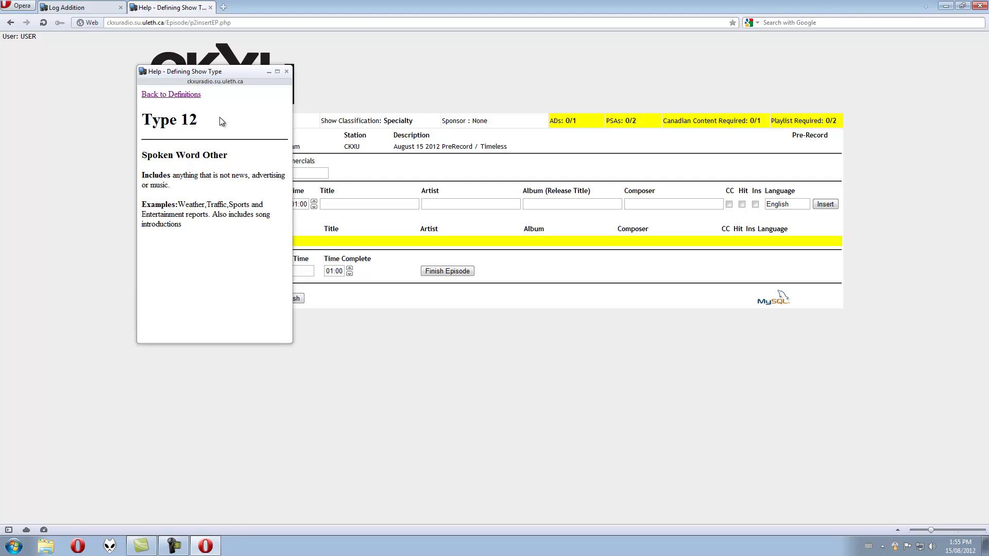
drag(177, 181, 172, 177)
click(181, 186)
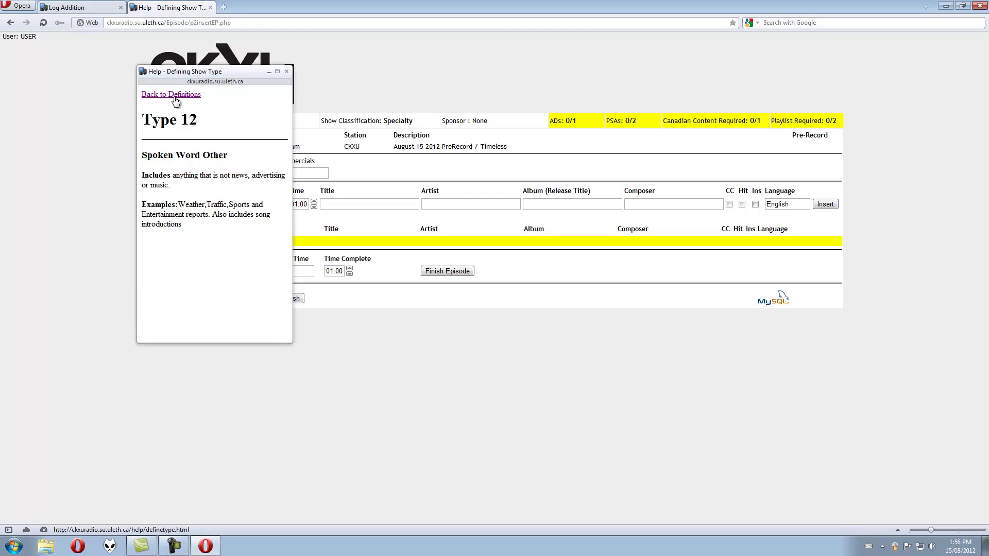
Return to the definitions list, note Station IDs type 43, and close the help
click(175, 95)
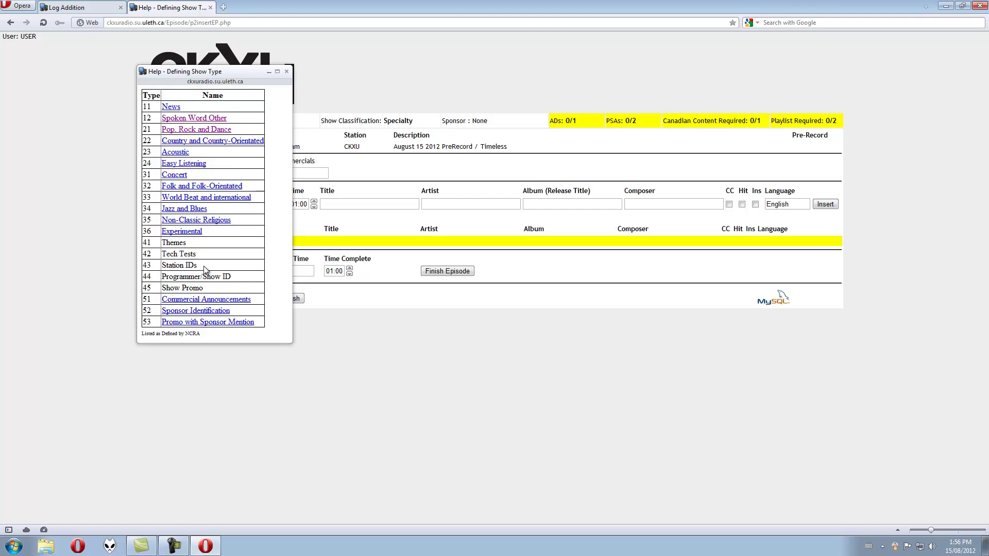
drag(203, 267, 136, 265)
click(286, 71)
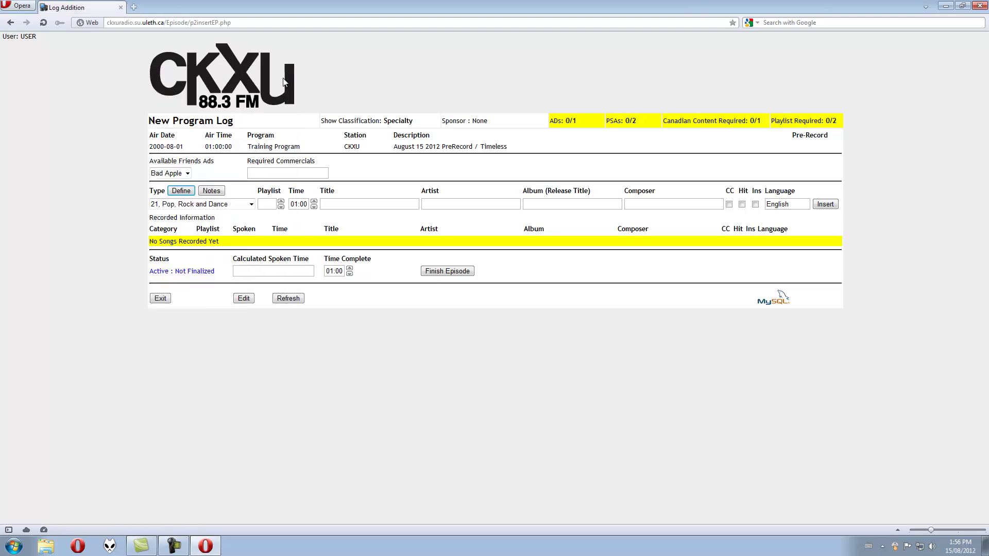
Switch the entry's item type between 12, Spoken Word Other and 21, Pop, Rock and Dance
click(229, 203)
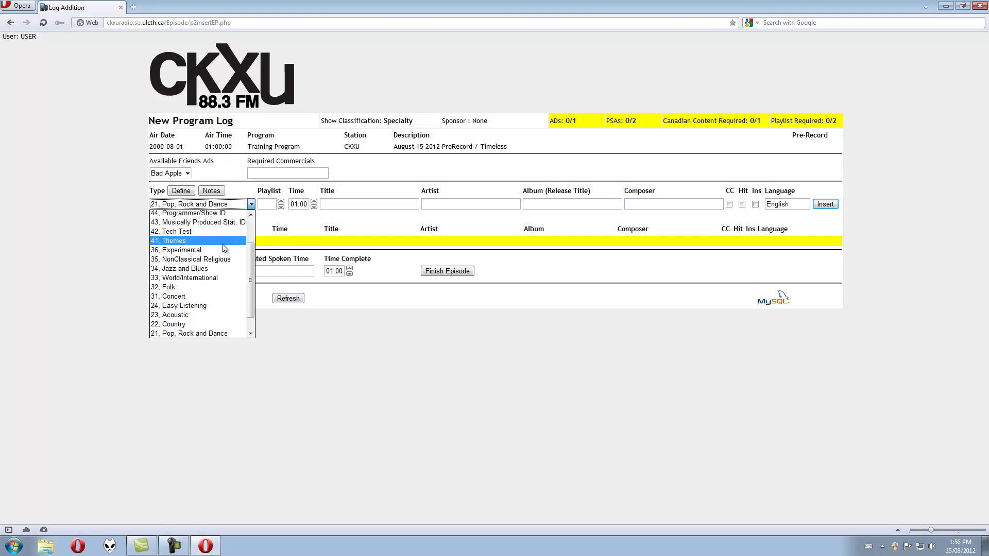
scroll(205, 333, down, 2)
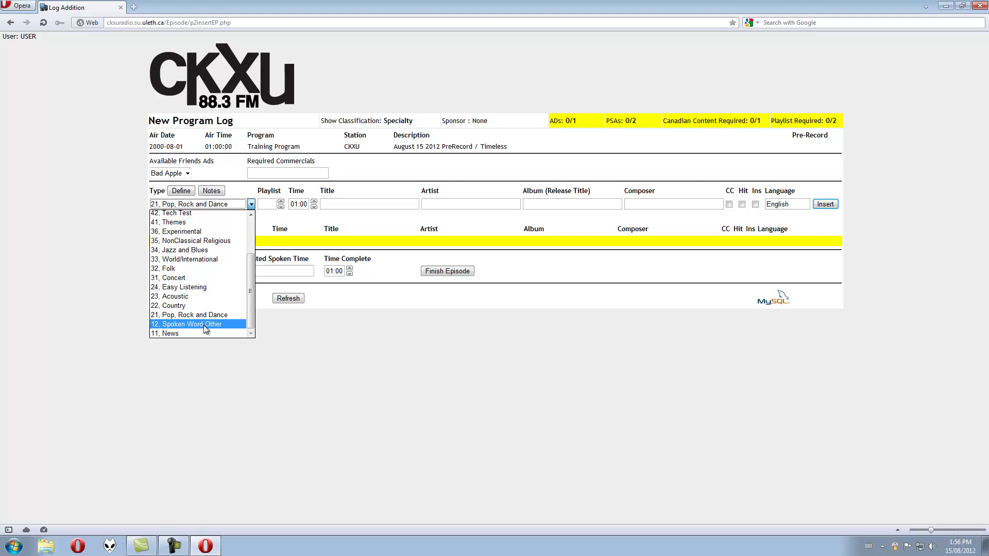
click(203, 325)
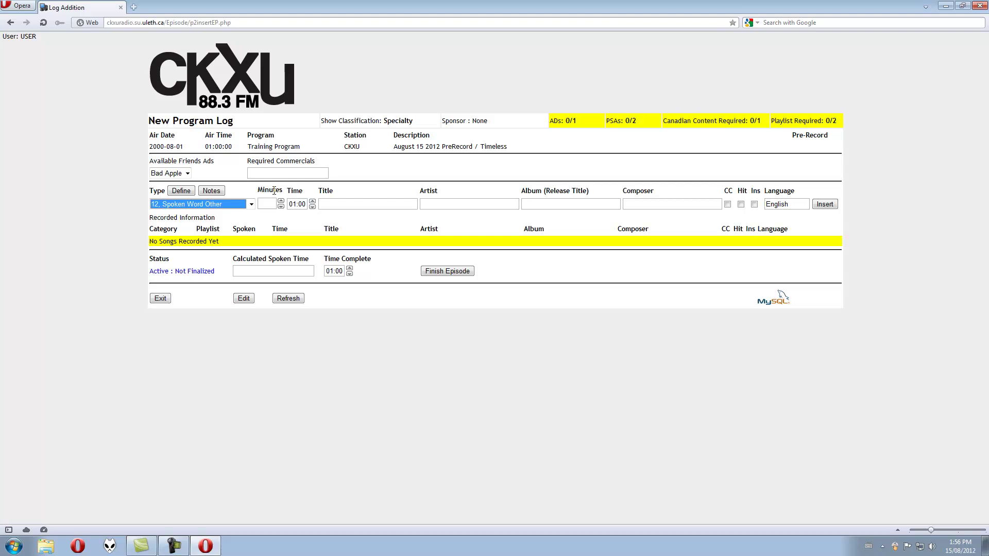
click(251, 205)
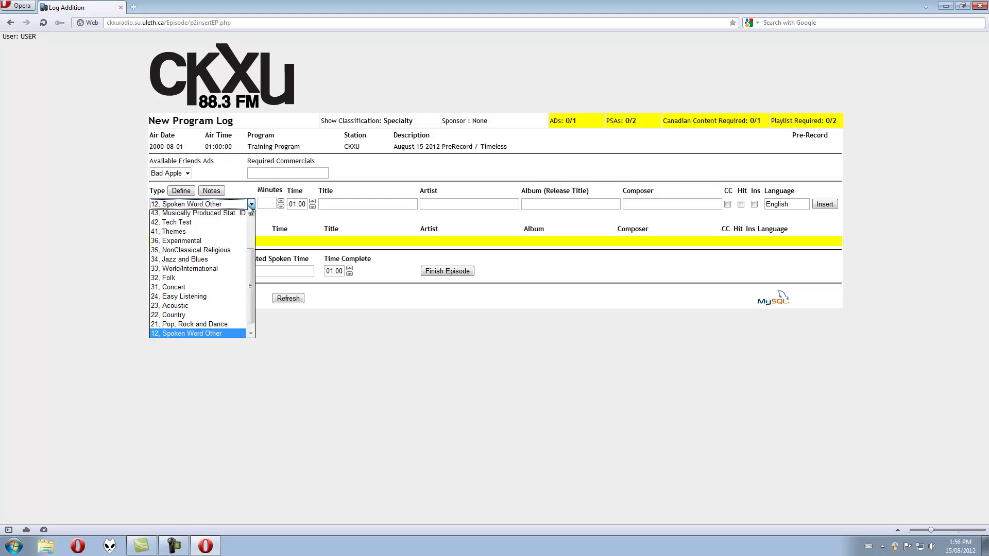
click(205, 323)
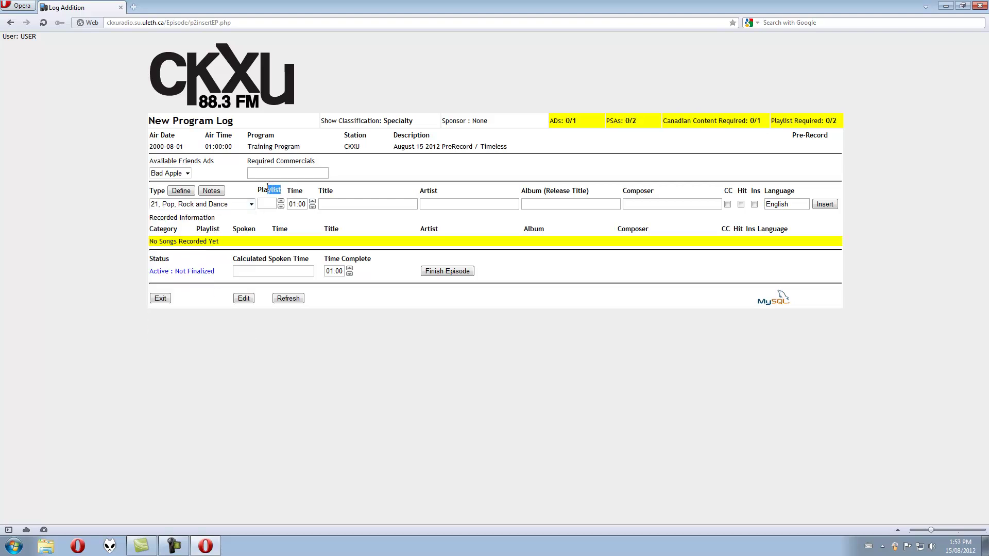
click(250, 204)
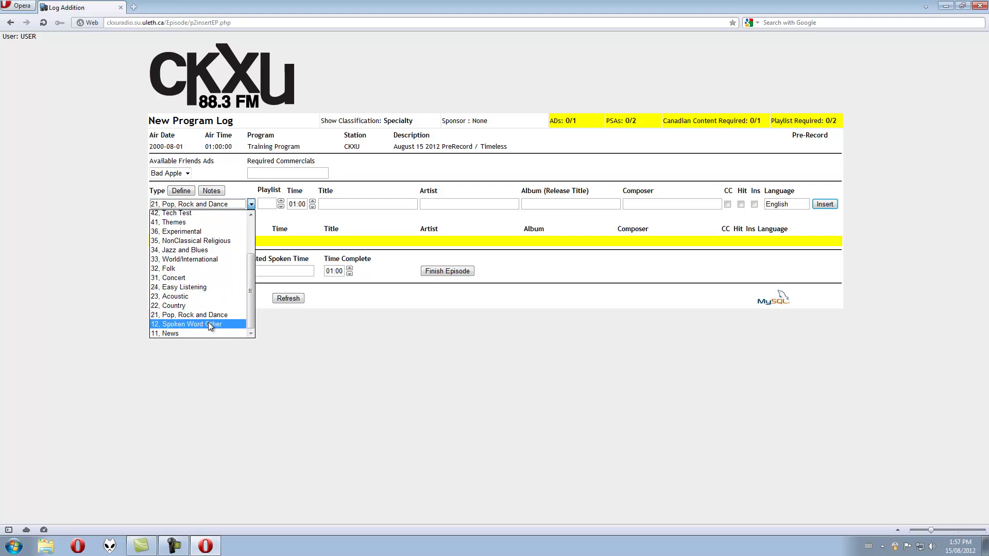
click(208, 322)
Log a Station ID item with 0.25 spoken minutes under type 12, Spoken Word Other
drag(284, 191, 257, 191)
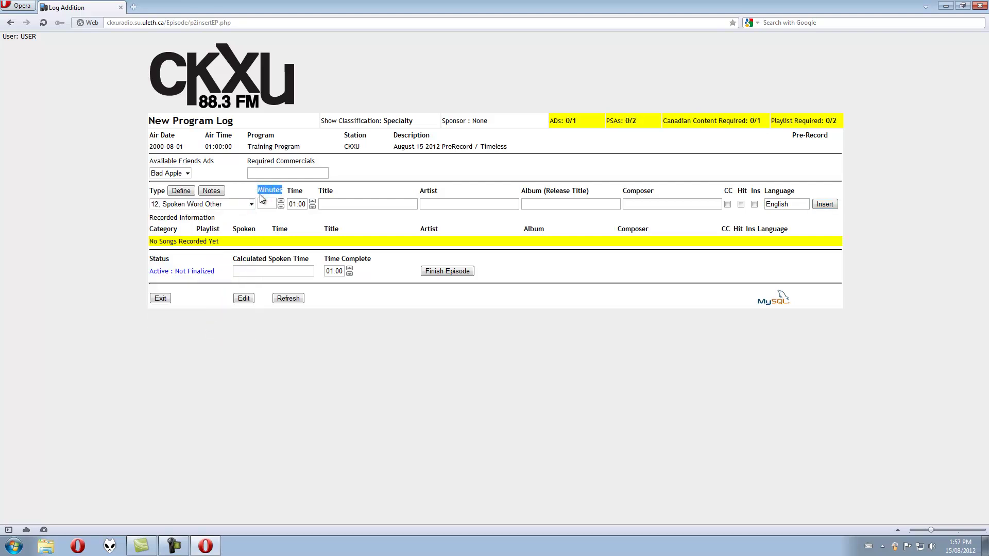
click(267, 205)
click(281, 201)
click(281, 201)
click(345, 204)
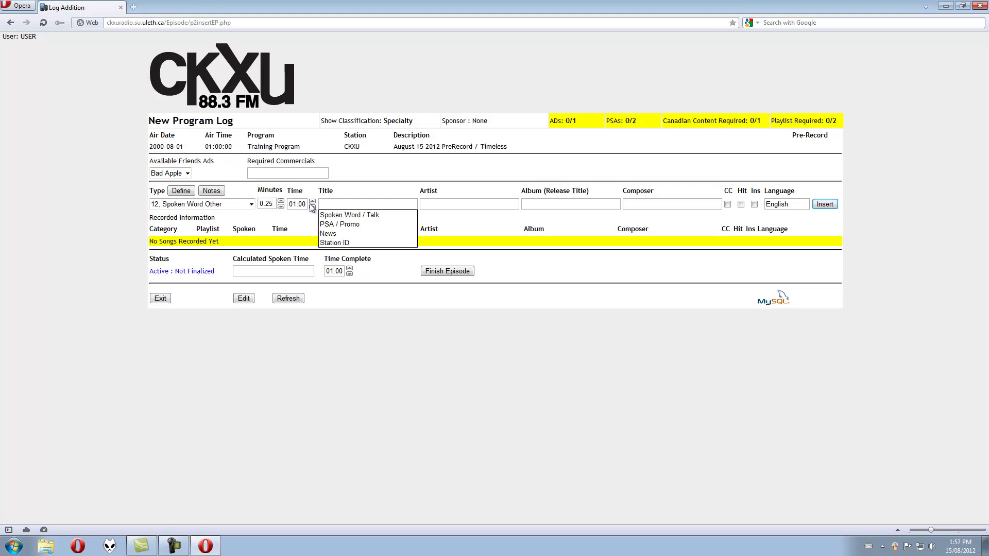
click(292, 204)
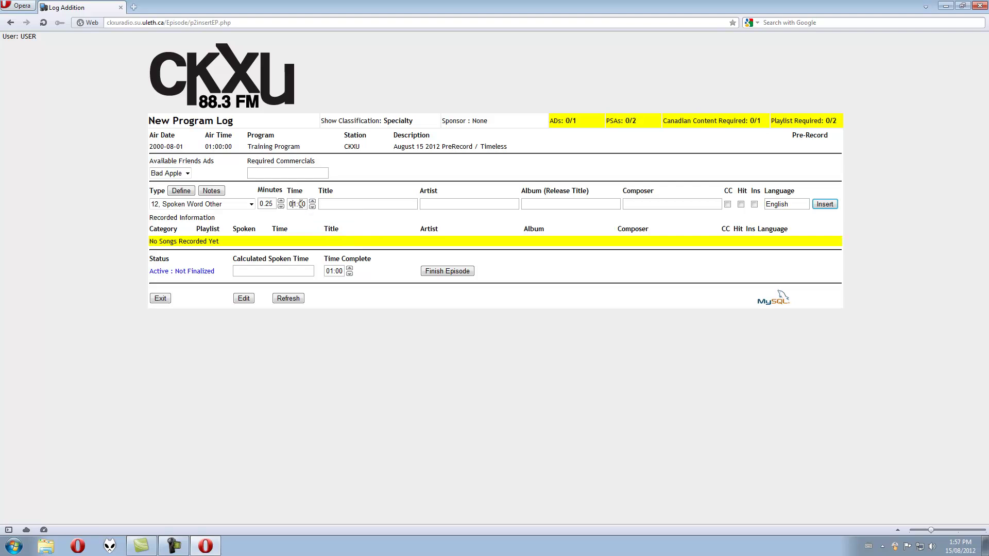
click(332, 205)
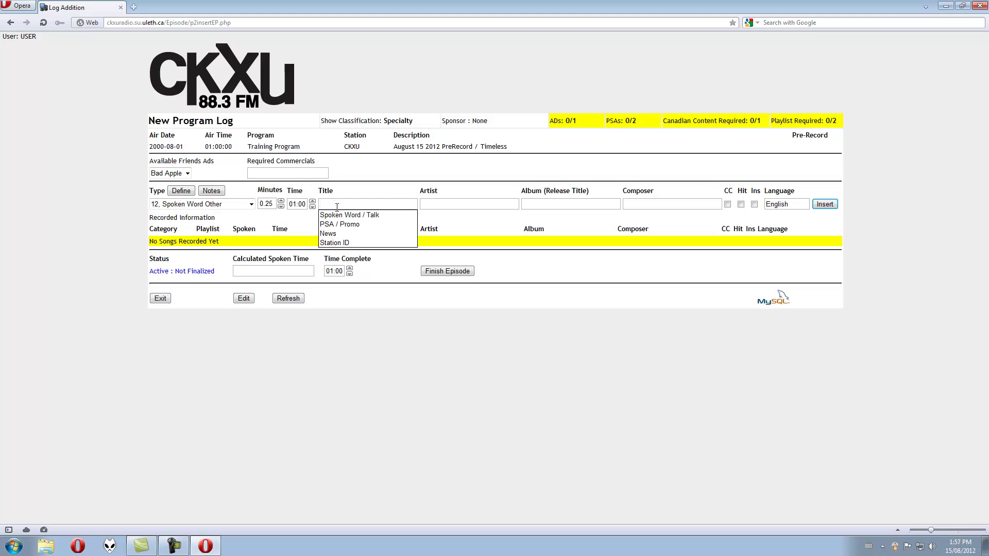
click(347, 244)
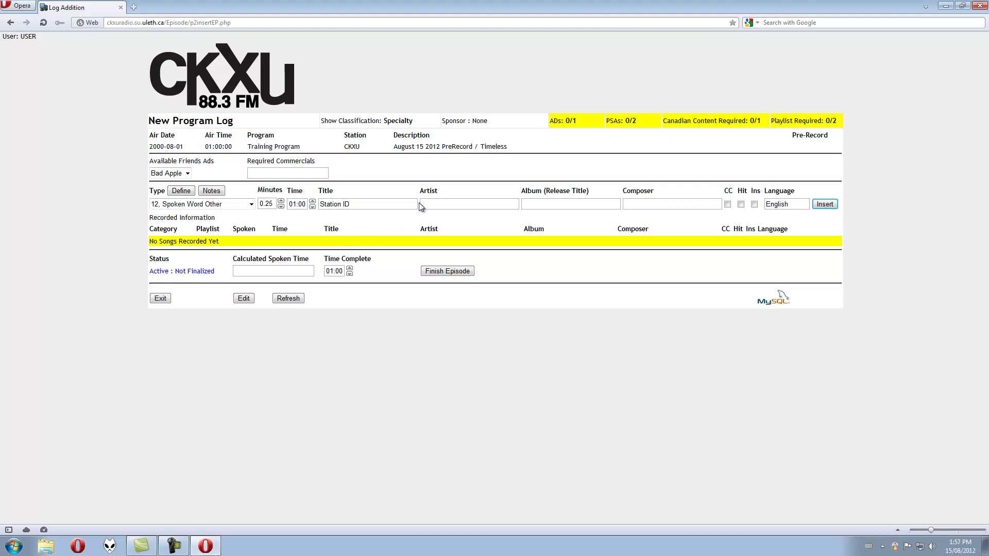
click(832, 206)
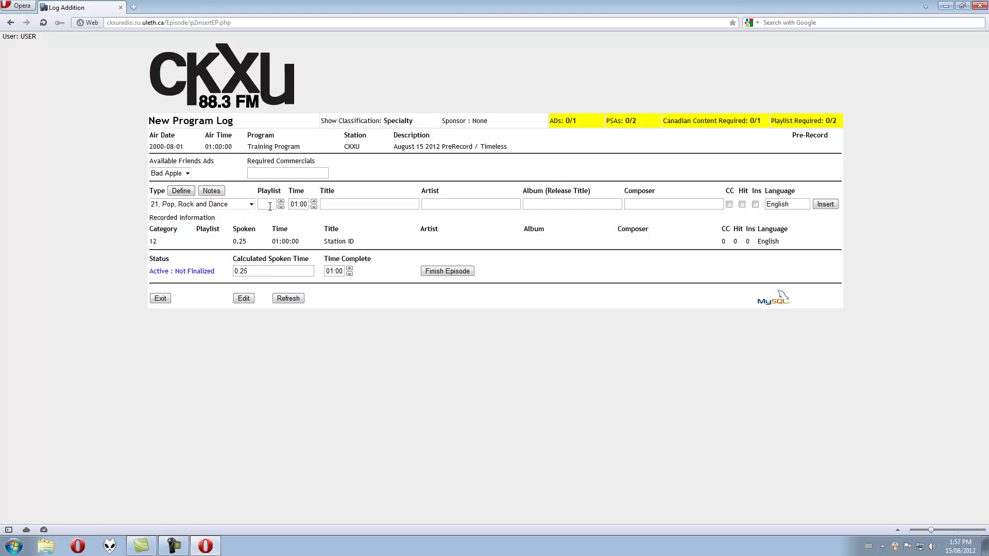
Insert a 2-minute Spoken Word / Talk item under type 12, Spoken Word Other
click(244, 208)
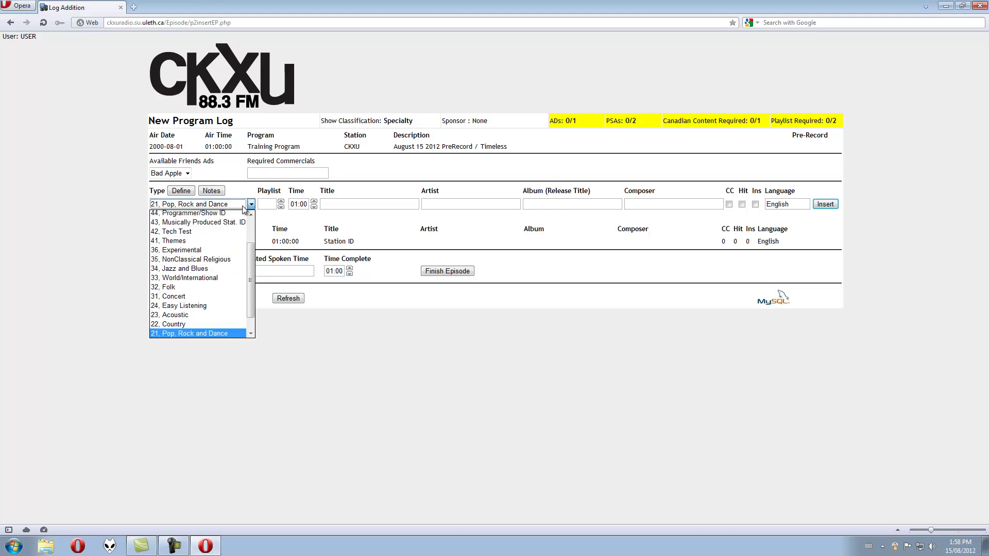
scroll(214, 306, down, 1)
click(199, 322)
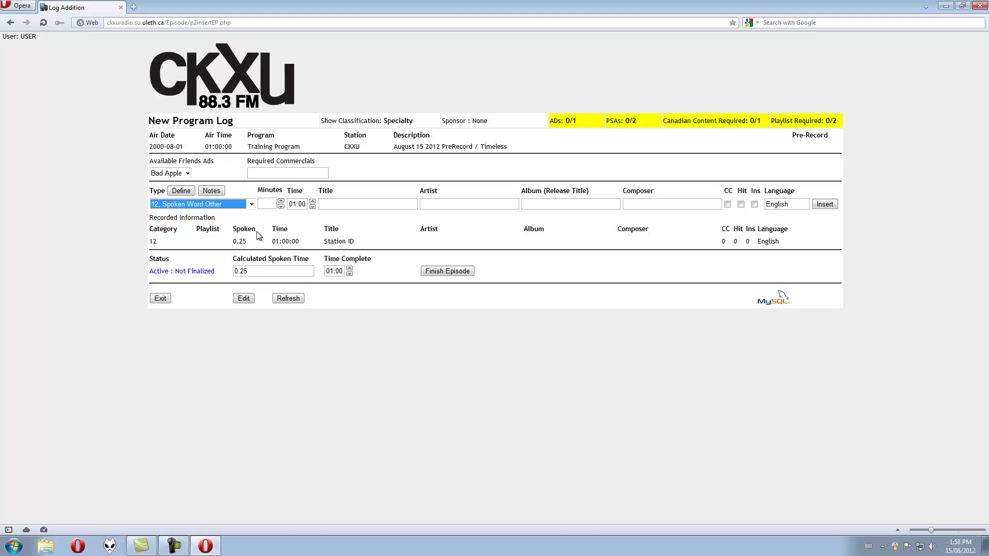
click(269, 202)
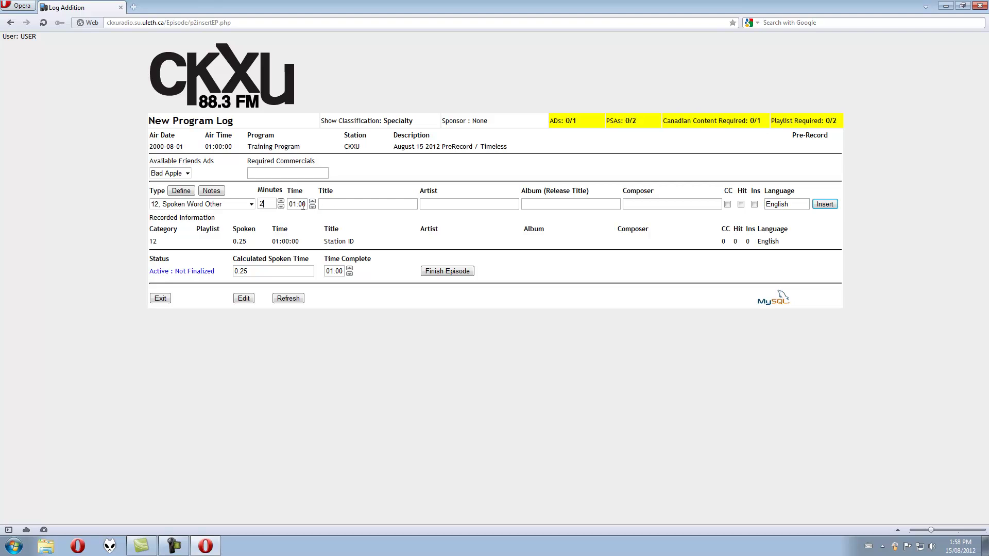
click(330, 204)
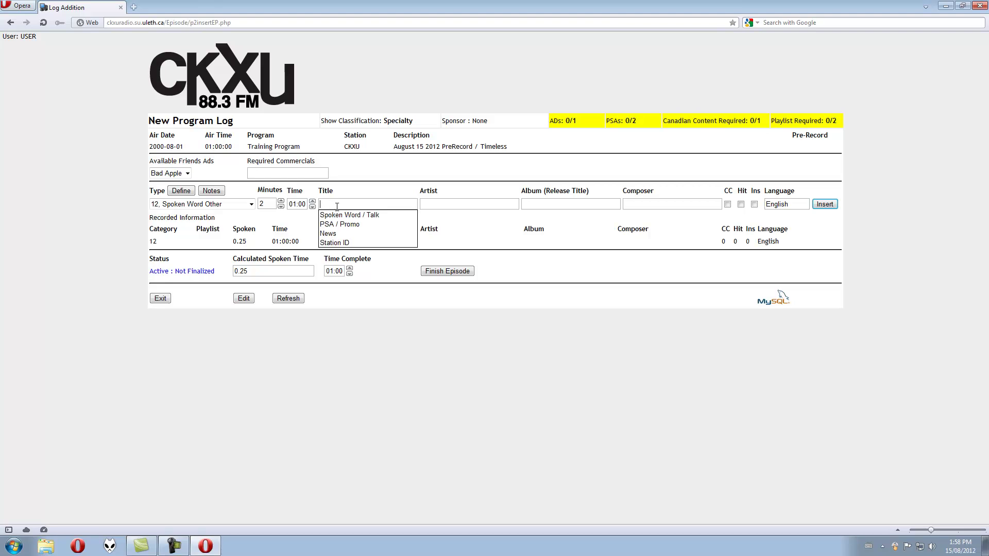
click(344, 216)
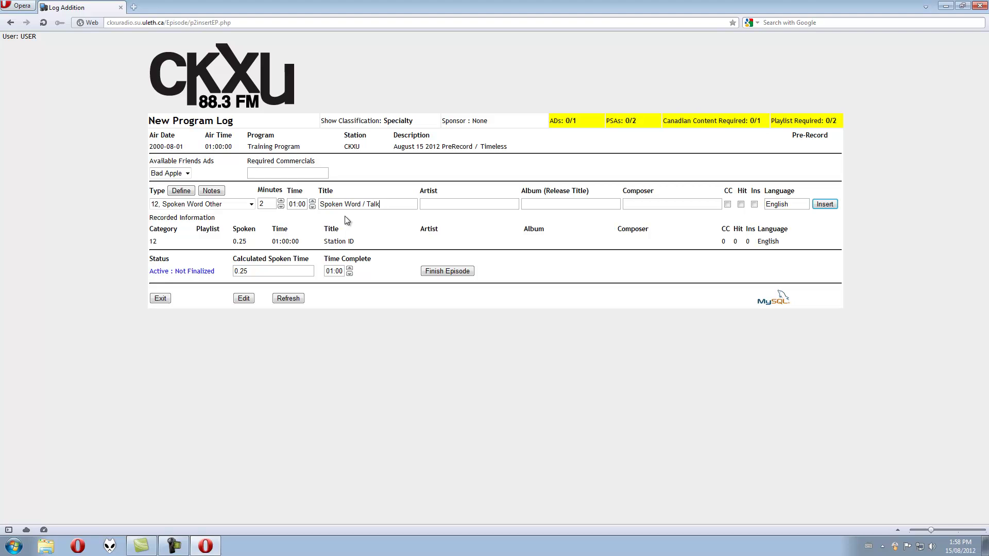
click(824, 205)
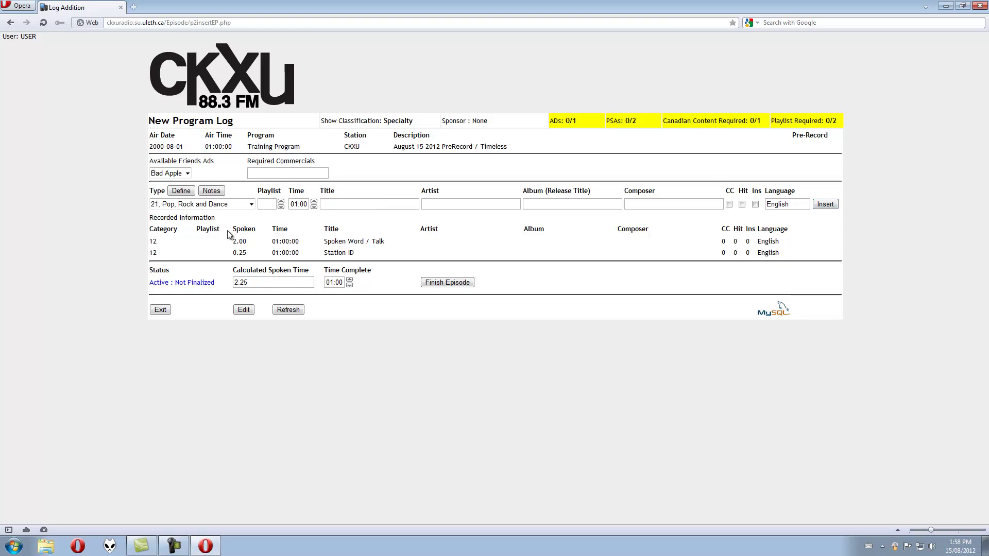
click(247, 205)
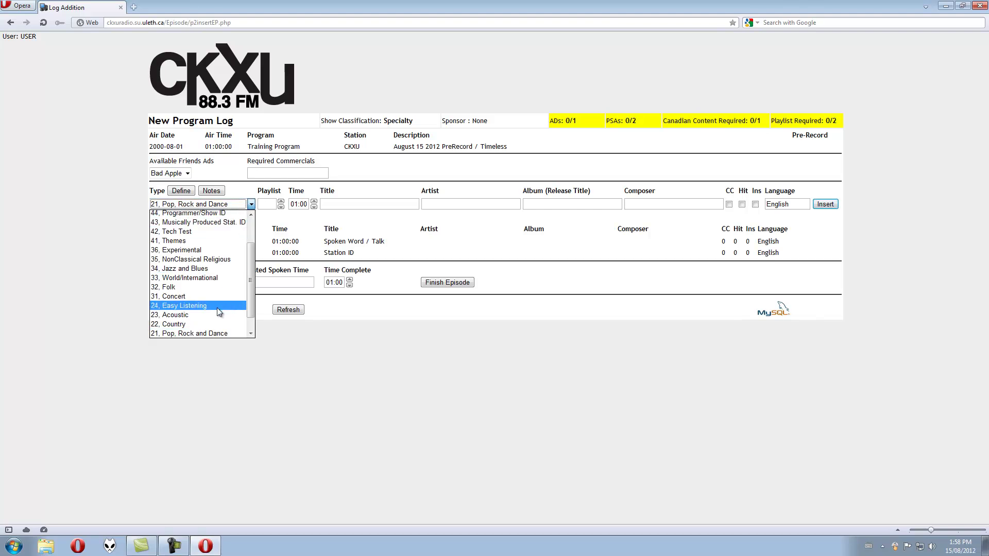
click(209, 334)
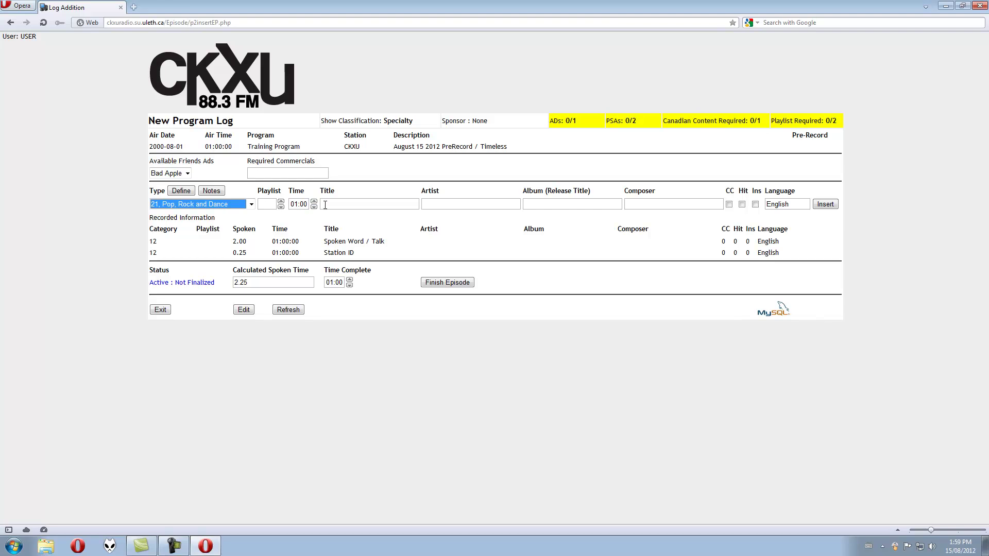
click(270, 204)
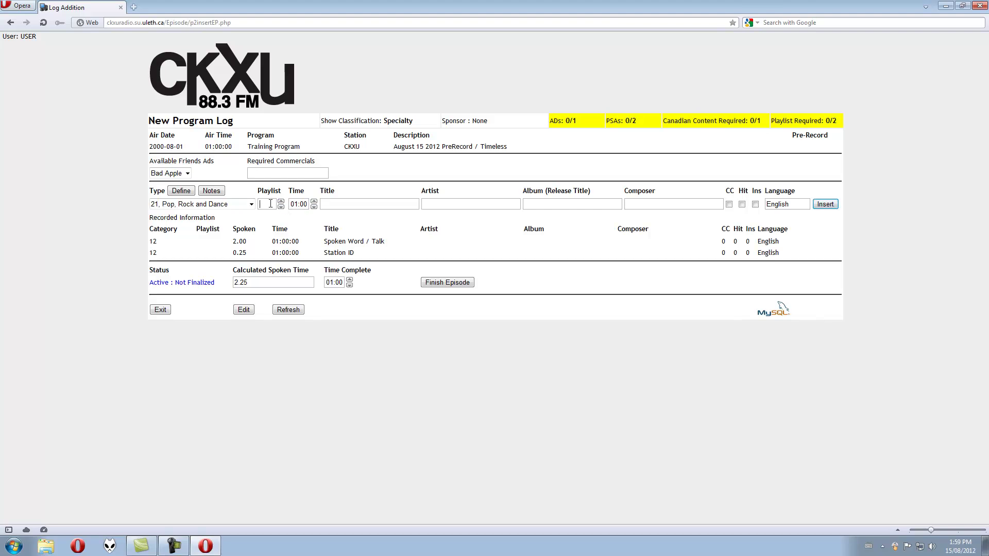
Enter playlist number 235 and the song title 'across the mountain'
text(235)
click(336, 204)
text(across the mountain)
click(480, 205)
Insert the song with artist 'fire and death', album 'mountain wind', and language German instead of English
text(fire and death)
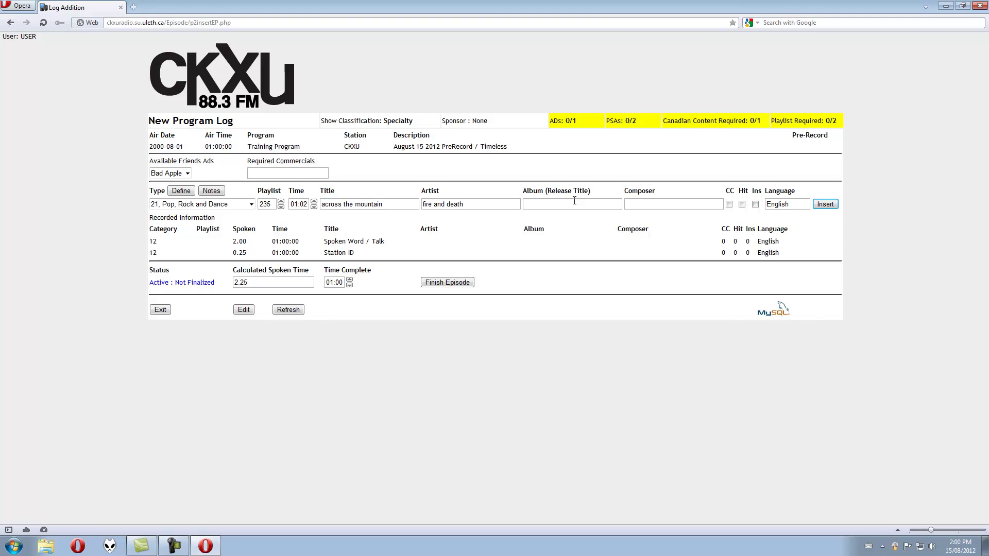
text(mountain wind)
click(797, 205)
text(Englis)
key(BackSpace)
key(BackSpace)
key(BackSpace)
key(BackSpace)
key(BackSpace)
key(BackSpace)
text(German)
click(825, 204)
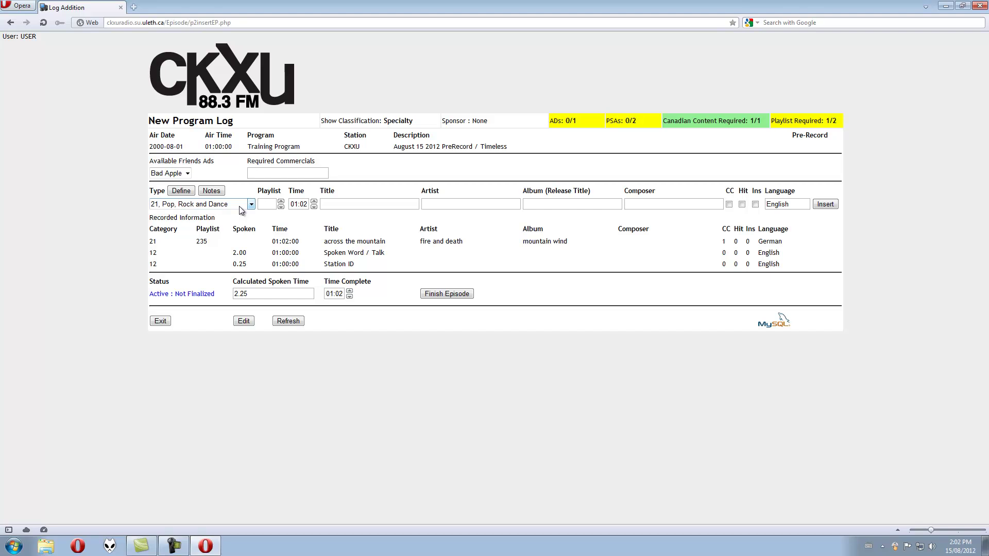
Check the friends ads list, then change the item type to 51, Commercial
click(241, 206)
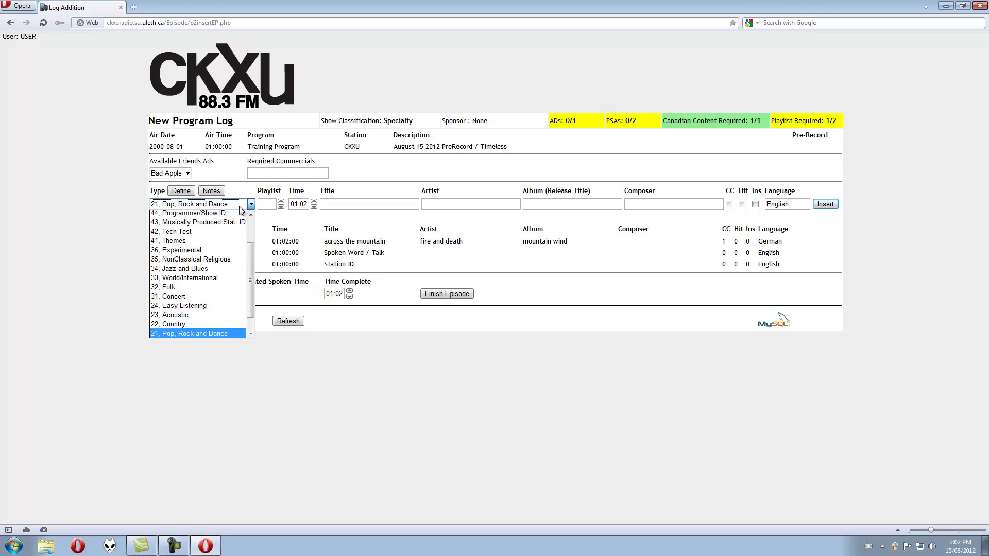
click(182, 174)
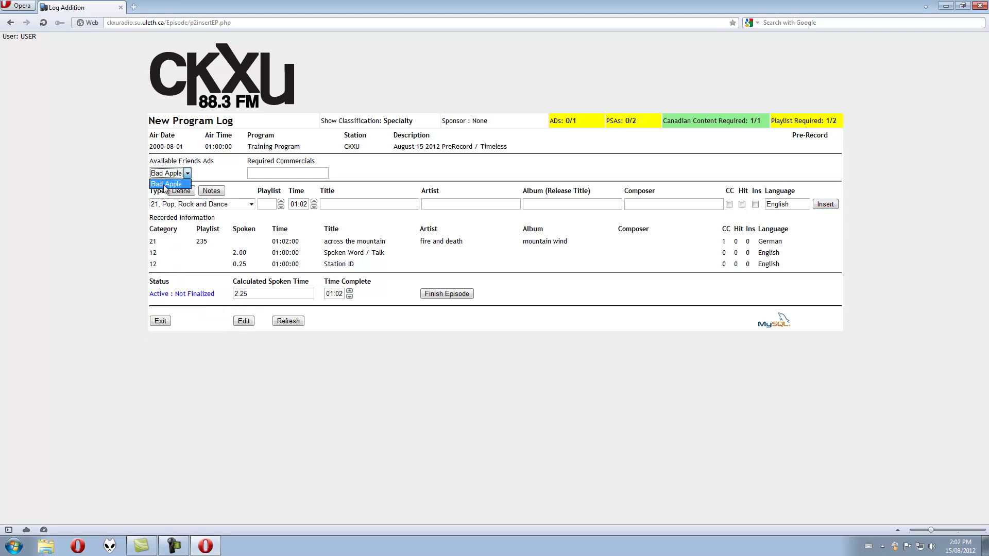
click(164, 184)
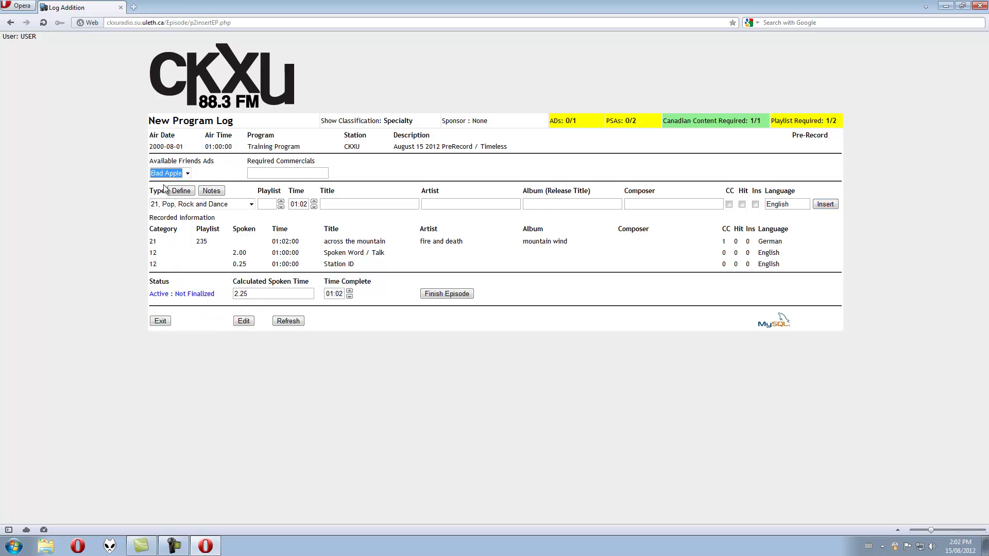
click(241, 205)
drag(252, 265, 251, 236)
click(215, 235)
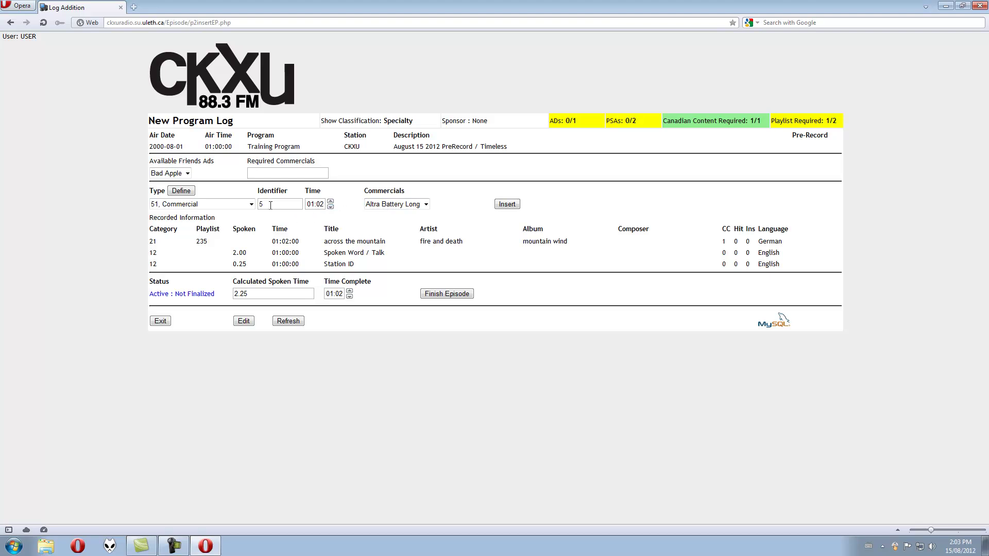
Advance the logged time and choose Bad Apple as the commercial, rechecking the friends ads list
click(330, 201)
click(419, 205)
click(389, 252)
click(426, 205)
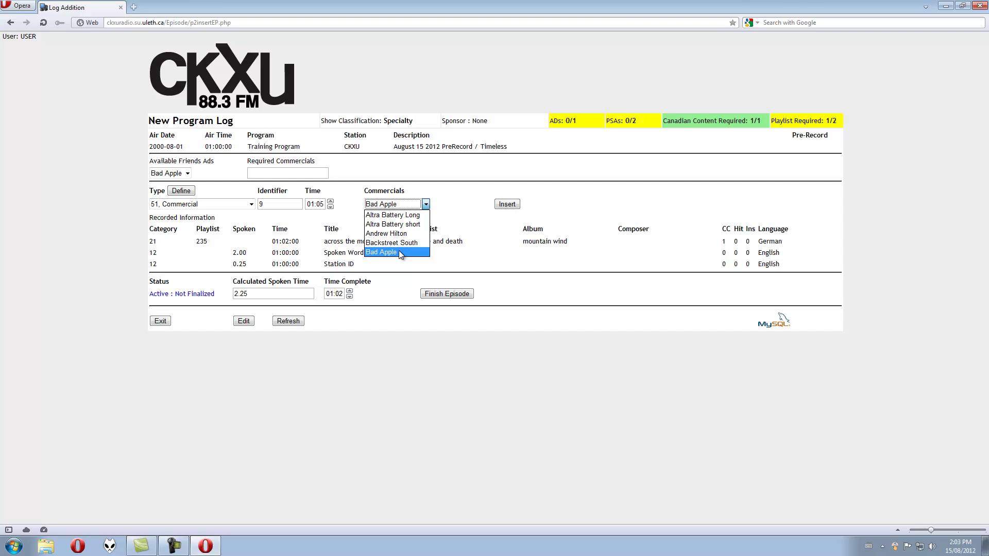
click(398, 251)
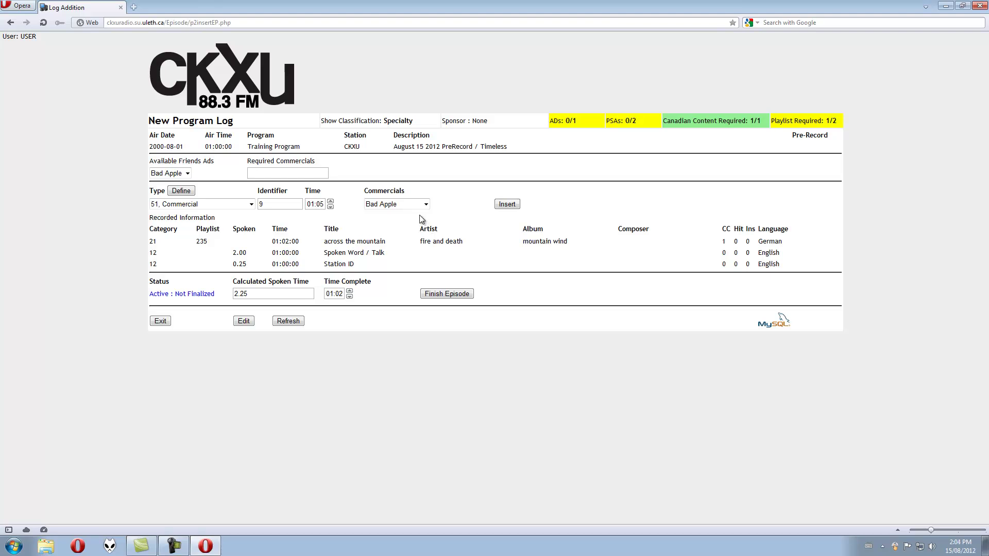
click(165, 175)
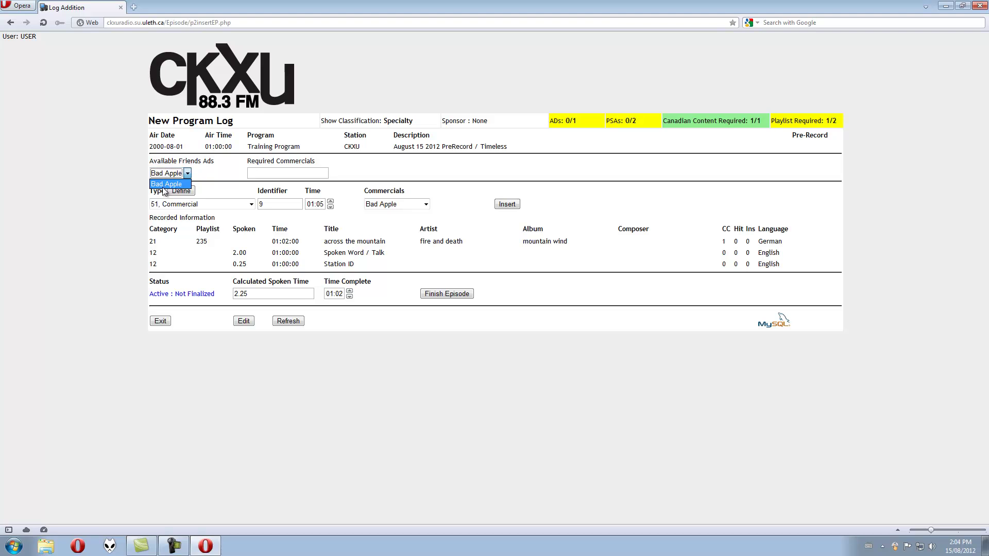
click(232, 177)
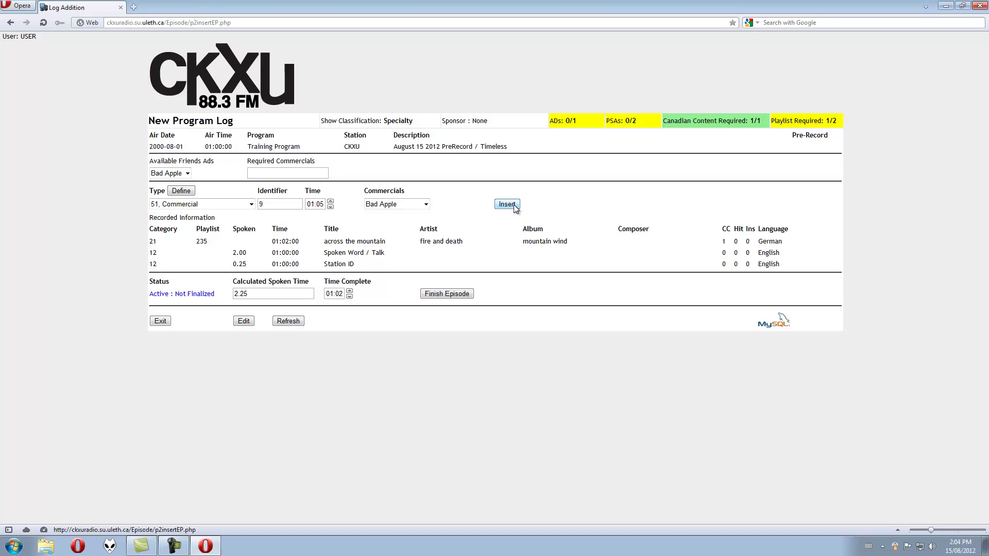
Insert the Bad Apple commercial into the log at 01:05
click(514, 205)
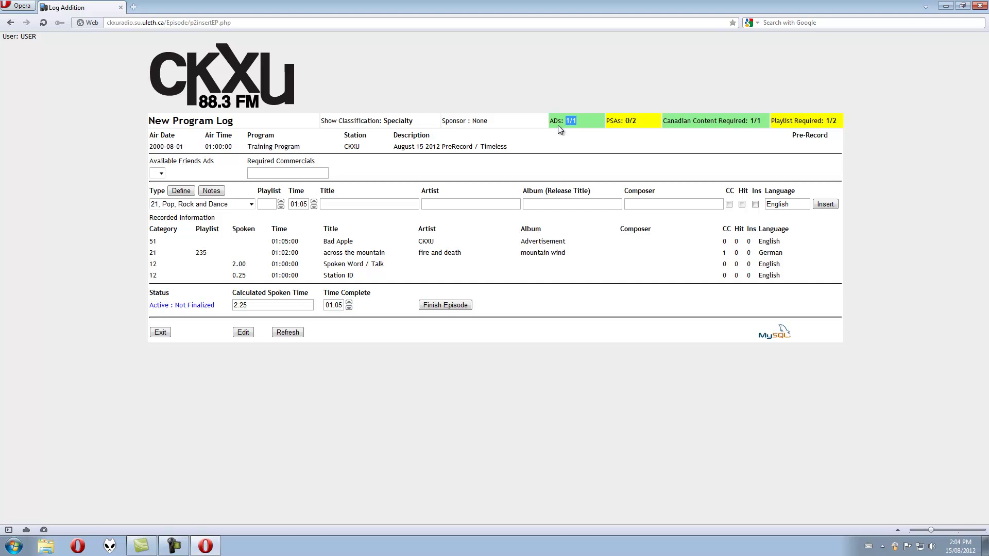
click(532, 140)
Open the log editor and retitle the second song 'Over the mountain'
click(242, 333)
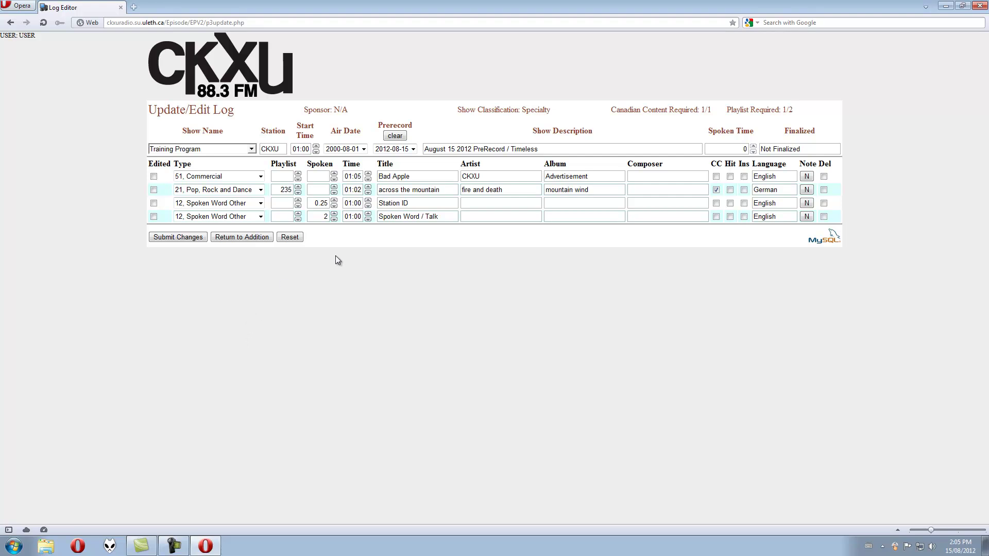
double_click(391, 191)
text(Over)
Set the song's time to 01:01, playlist 232, spoken 0.75, and category 23, Acoustic
click(368, 192)
click(298, 192)
click(333, 187)
click(333, 187)
click(334, 187)
click(333, 186)
click(260, 190)
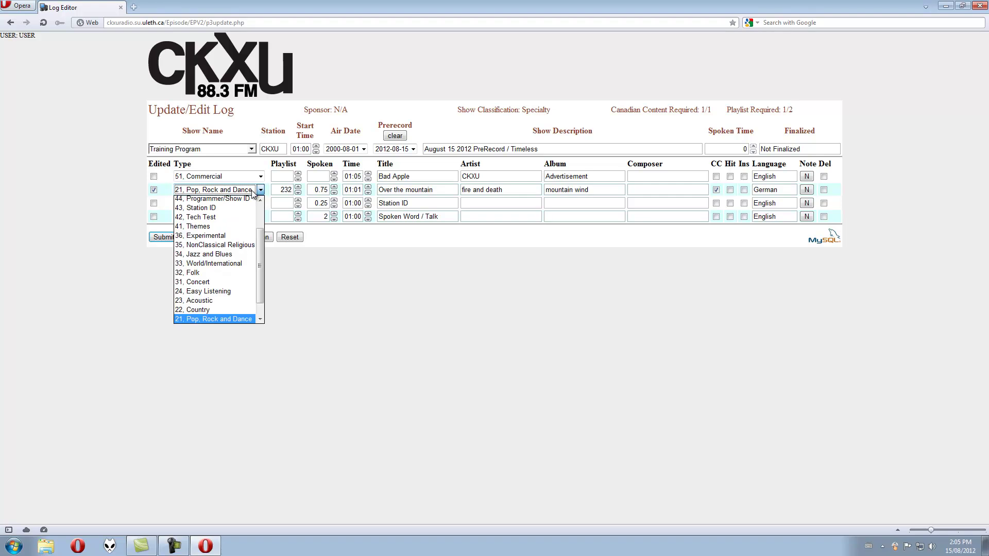
click(201, 301)
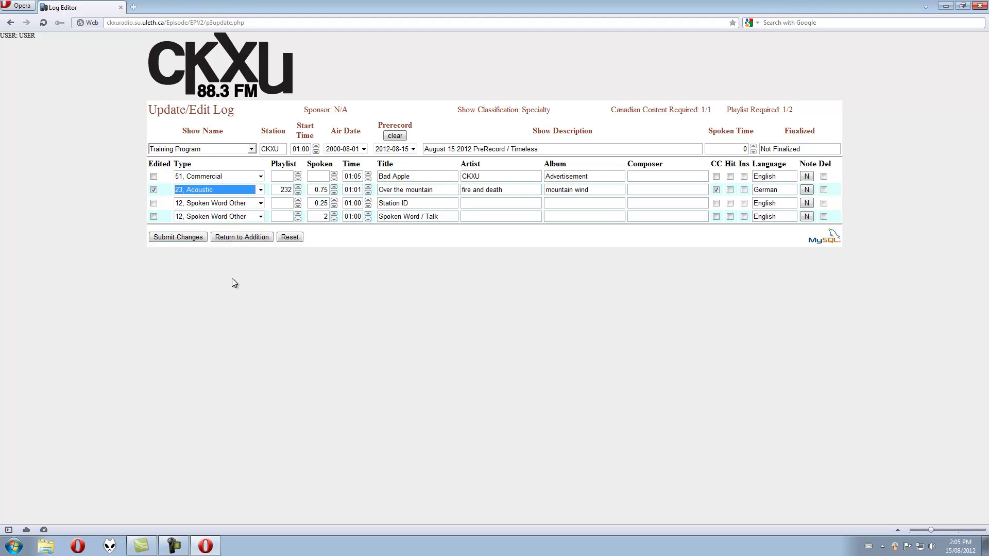
click(661, 189)
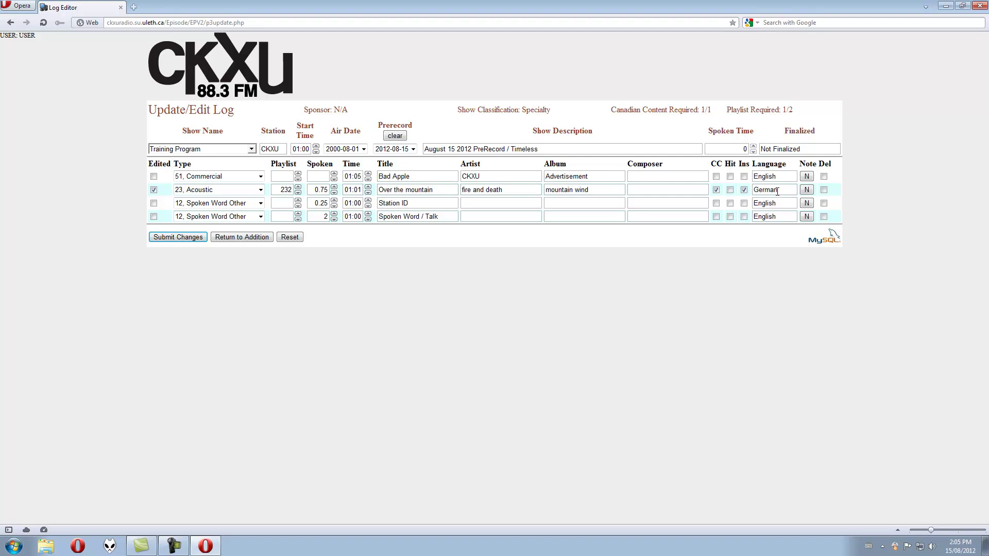
Tick Del on the 'Over the mountain' row and enter the note 'Formed in 2001'
click(823, 190)
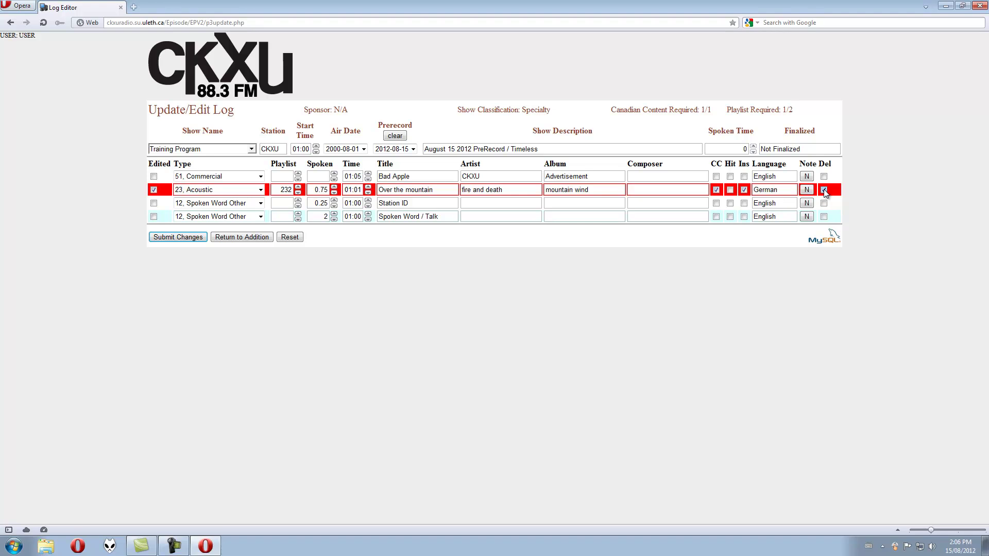
click(805, 190)
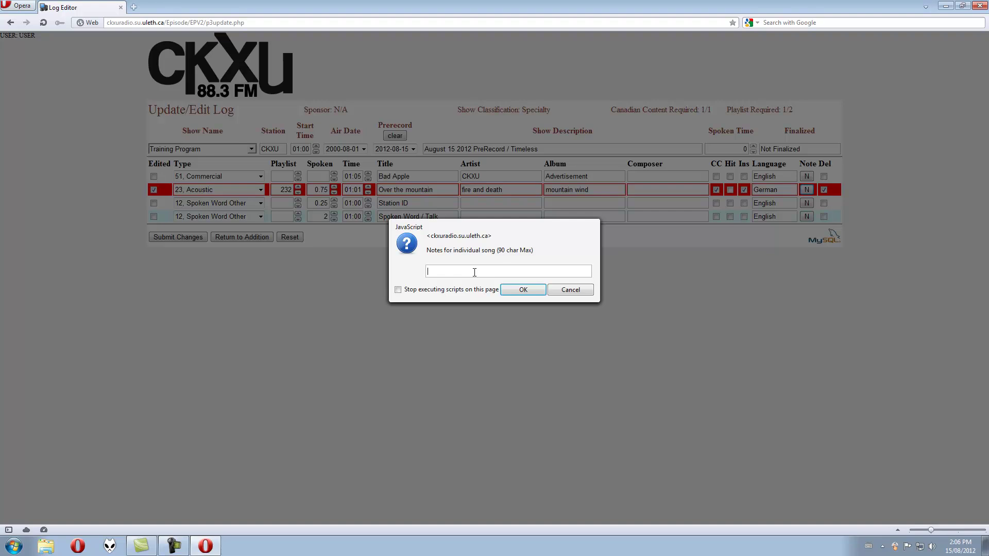
text(Formed in 2001)
Confirm the note, untick Del, submit the changes, and return to the addition page
click(519, 291)
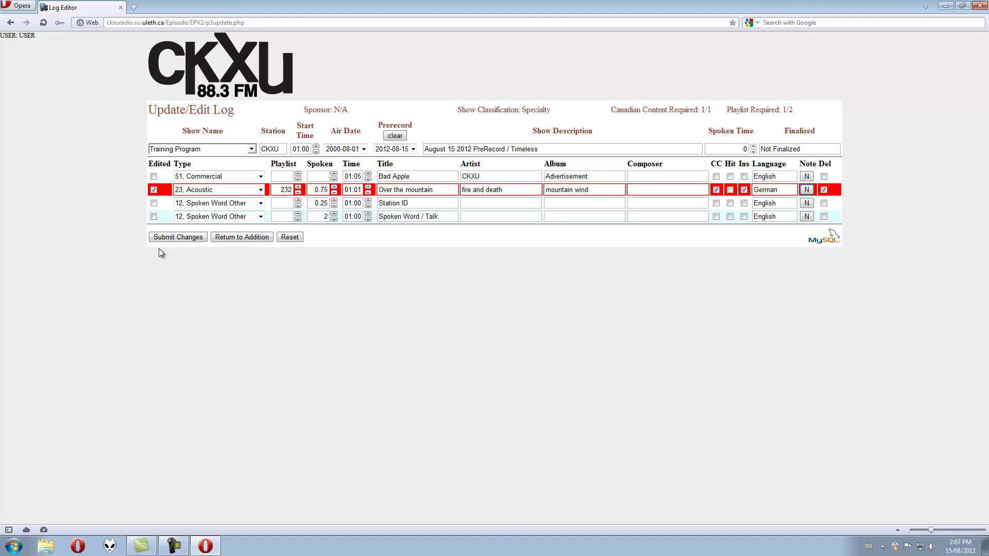
click(823, 190)
click(823, 190)
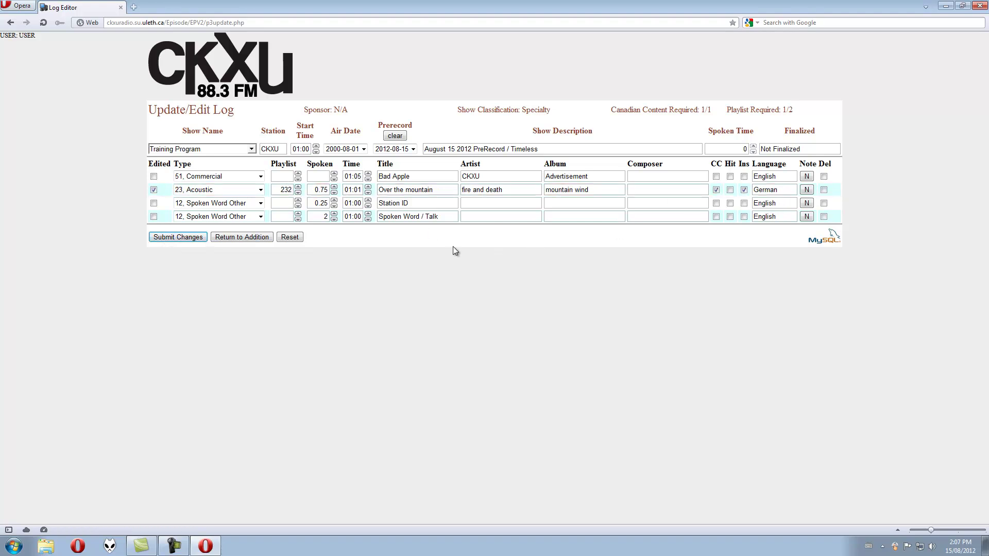
click(177, 239)
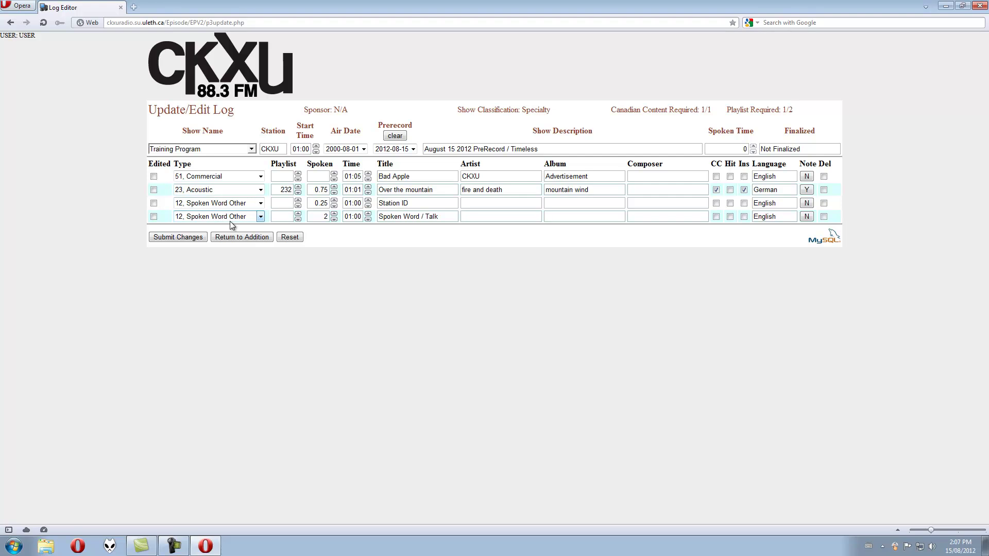
click(249, 239)
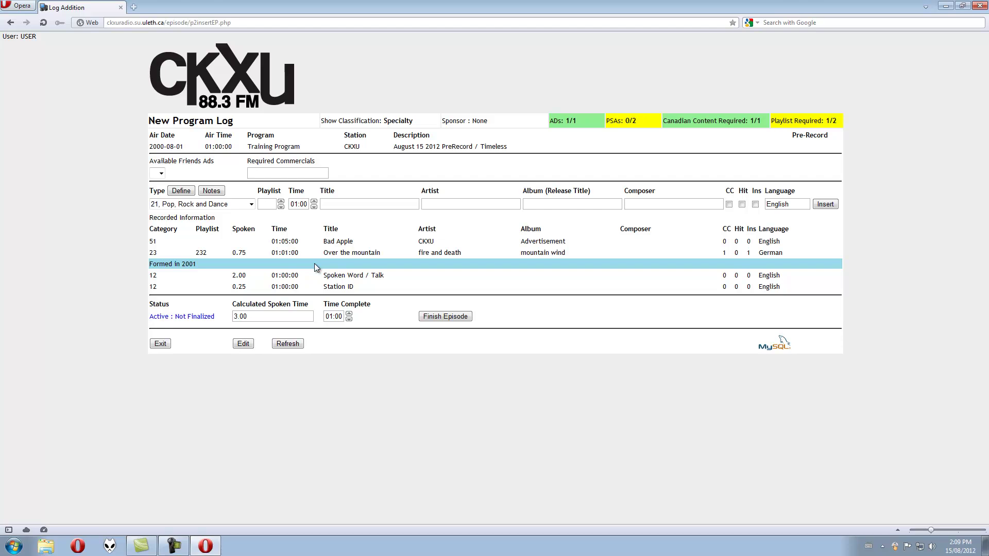
Raise the log's Time Complete value to 01:10
double_click(277, 318)
click(315, 310)
click(340, 317)
click(348, 314)
click(349, 313)
click(349, 313)
Finish the Training Program log and close the Opera window
click(453, 317)
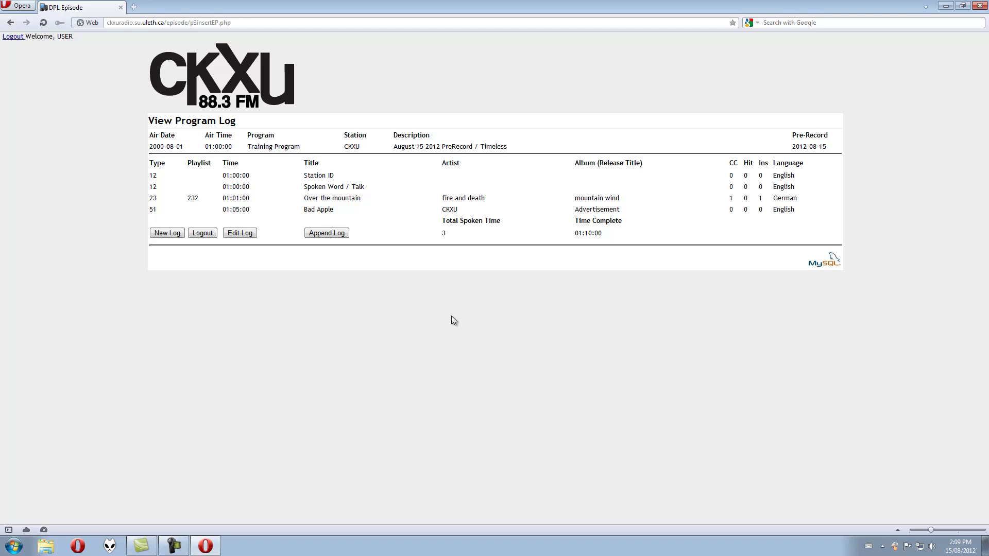
click(980, 7)
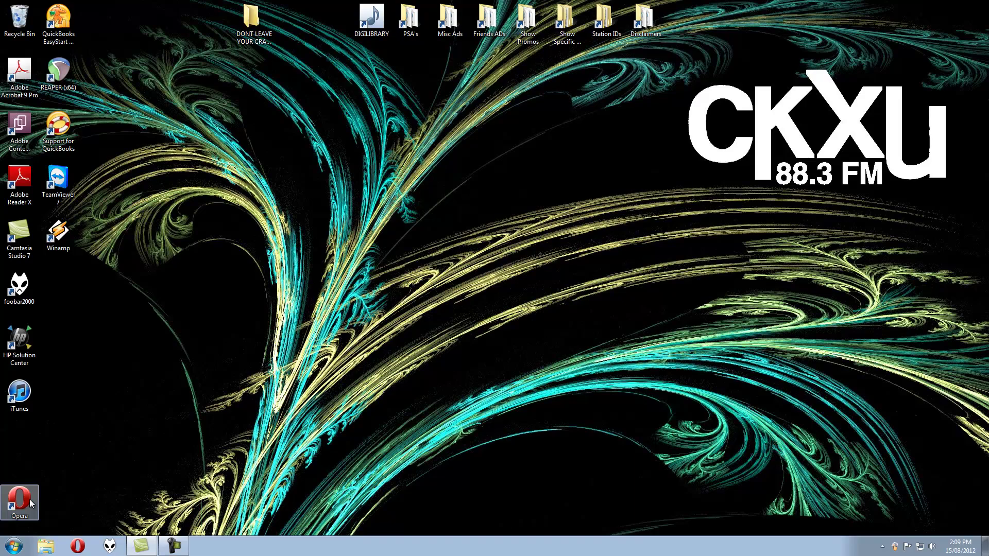
Relaunch Opera from the desktop and go to the Digital Program Logs section
double_click(30, 501)
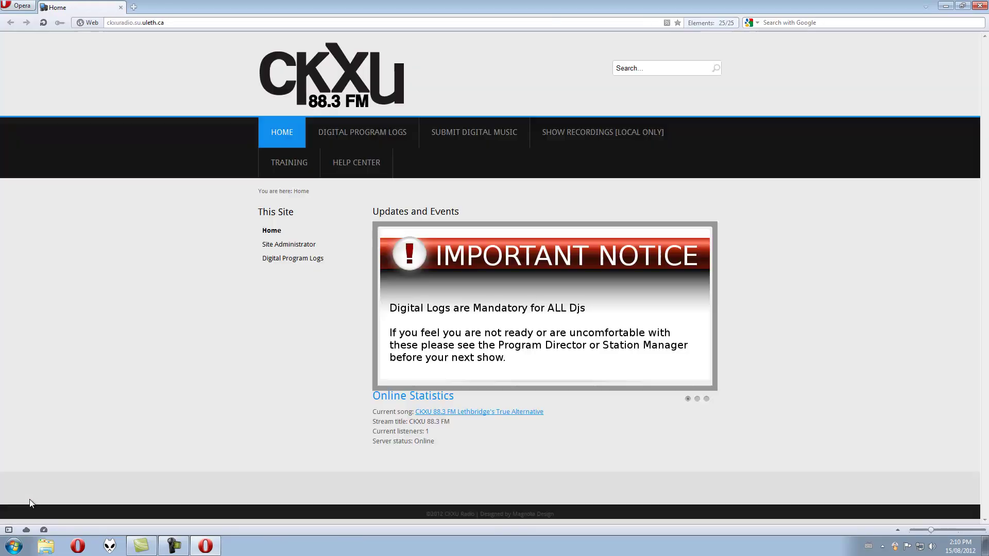
click(372, 135)
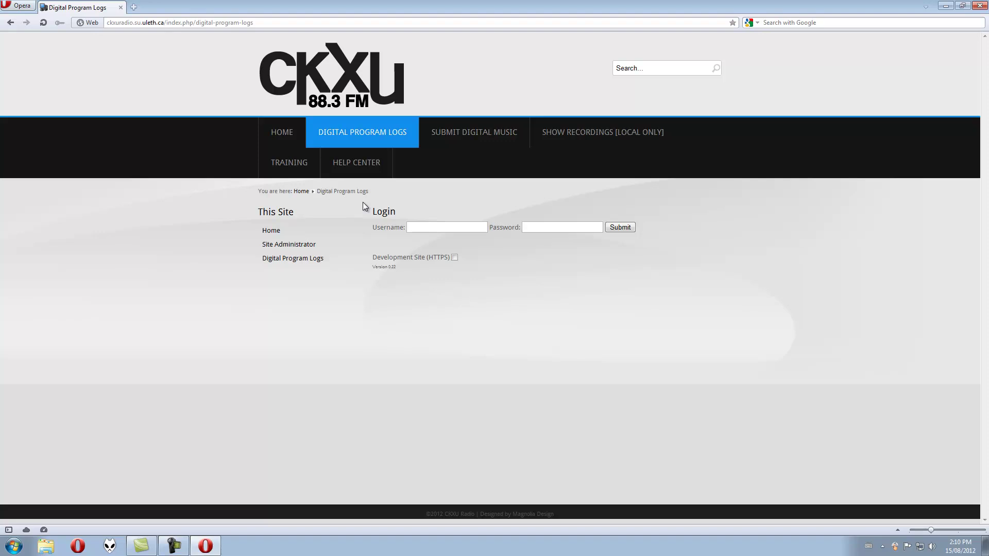
Select the Username field on the login page, then close Opera back to the desktop
click(435, 229)
click(979, 5)
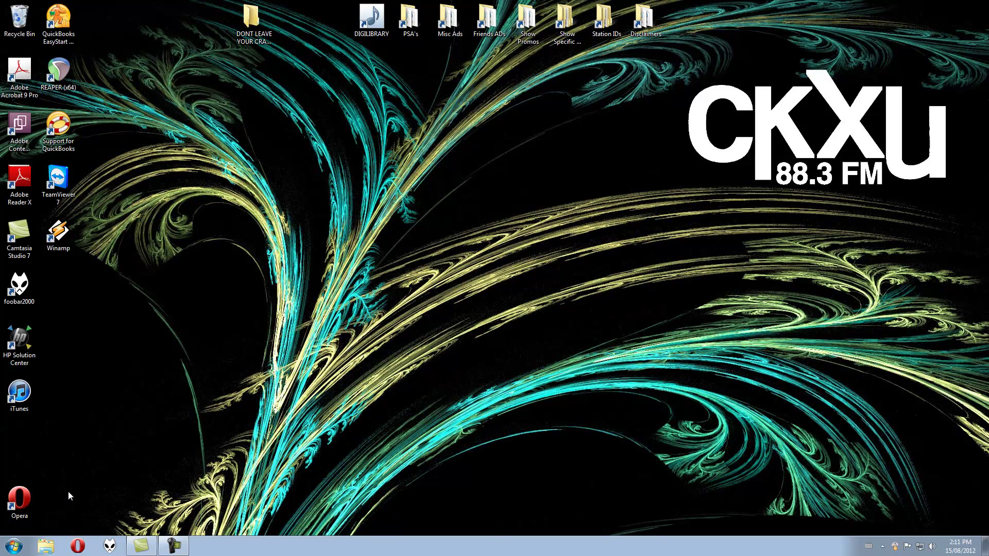
Relaunch Opera, open Digital Program Logs and log in with the station username
double_click(27, 503)
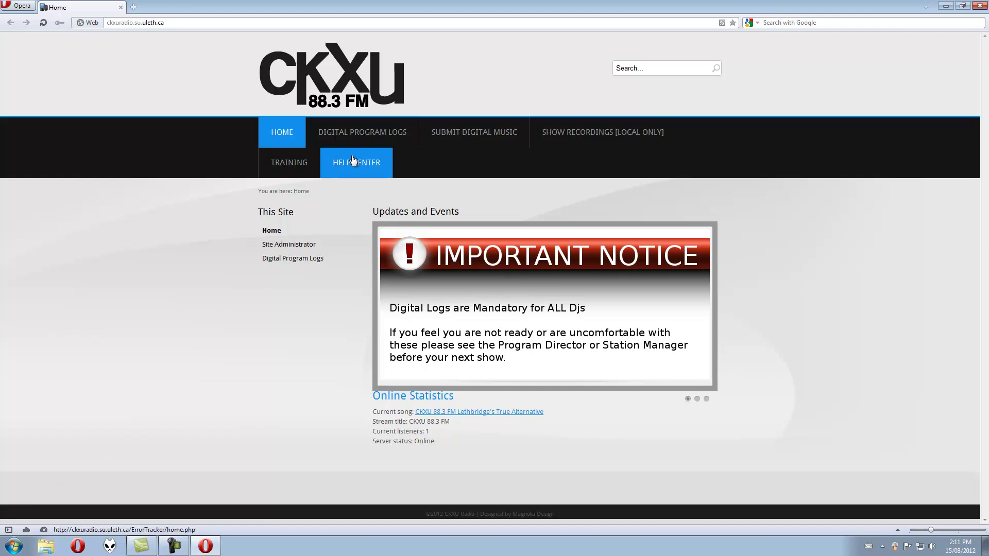
click(366, 137)
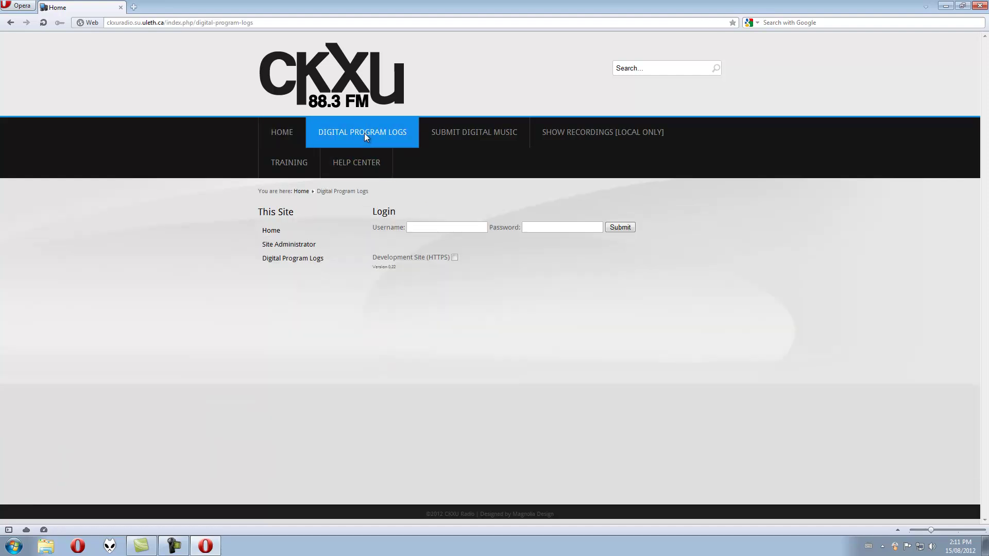
click(436, 226)
text(use******)
key(Return)
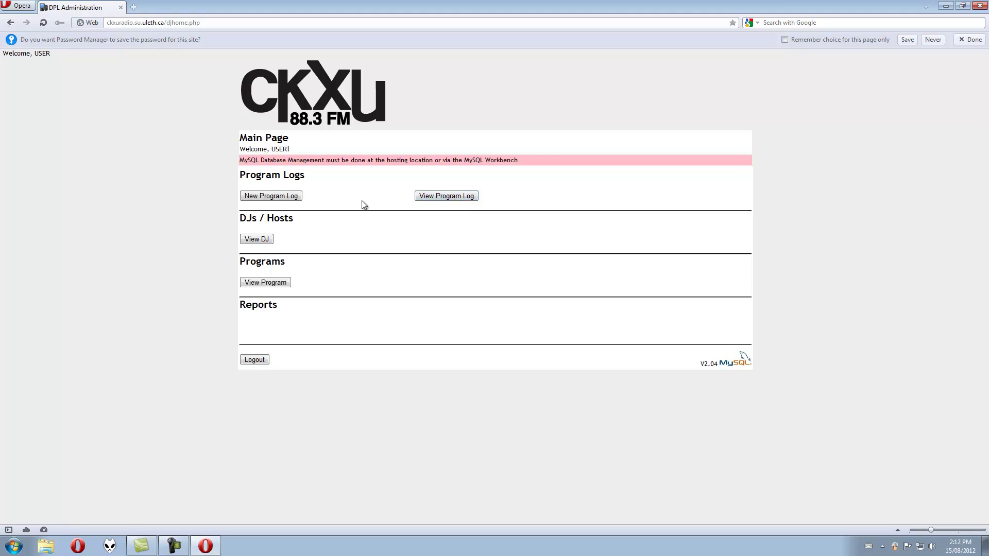
Start a new program log with air date 2000-08-01 and air time 01
click(283, 197)
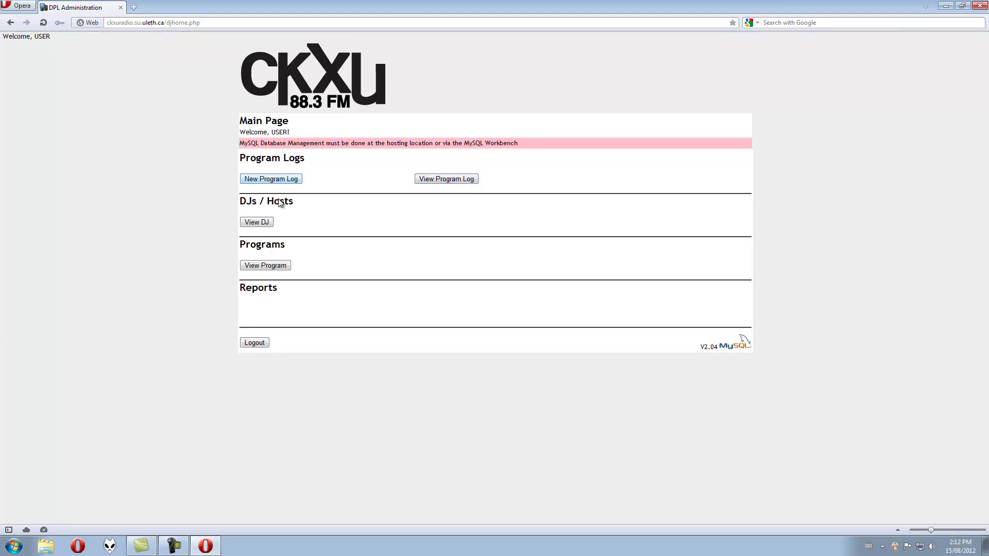
click(287, 180)
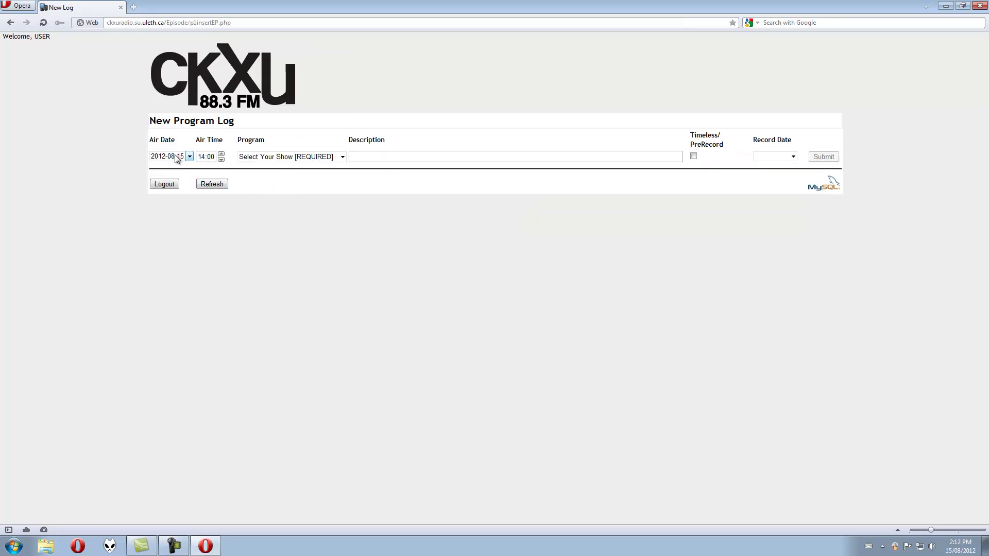
click(177, 157)
click(266, 171)
click(266, 170)
click(266, 170)
click(266, 171)
click(266, 170)
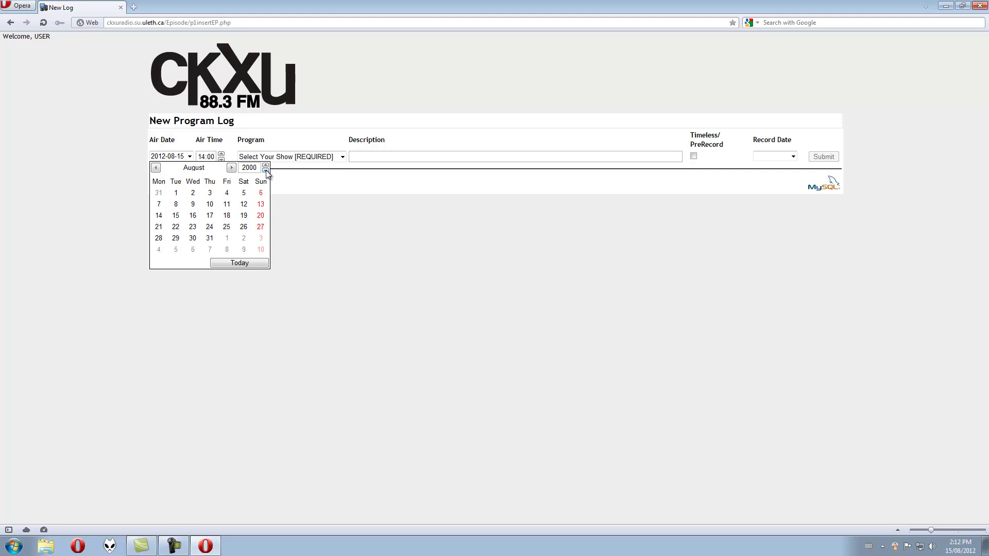
click(175, 192)
key(Tab)
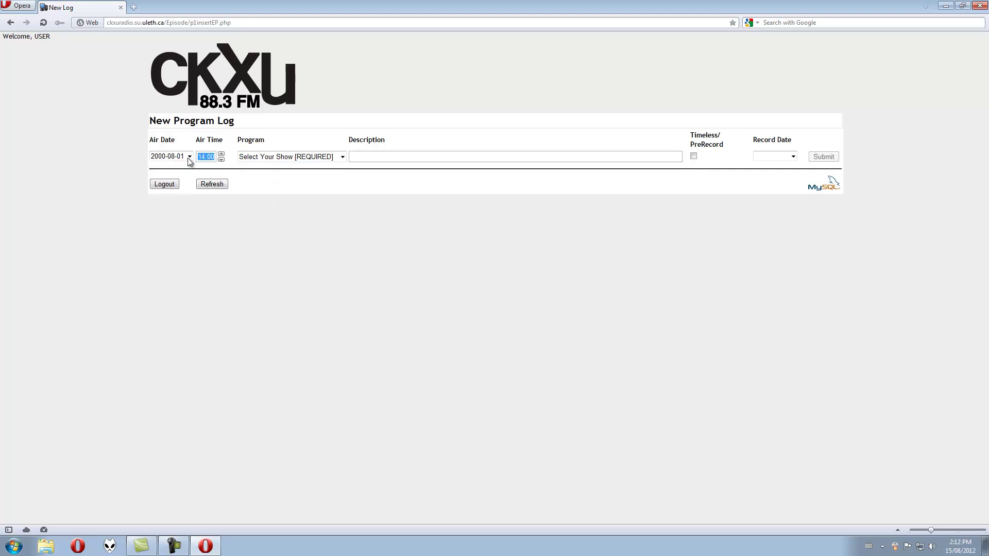
text(01)
Choose Training Program, mark it Timeless/PreRecord with record date 2012-08-15, and submit
click(288, 162)
key(t)
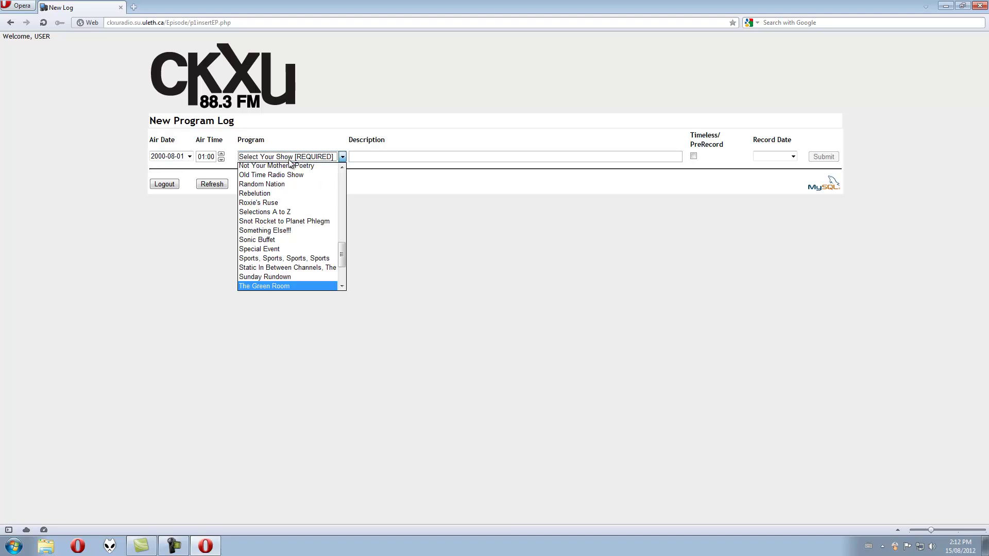
scroll(288, 267, down, 3)
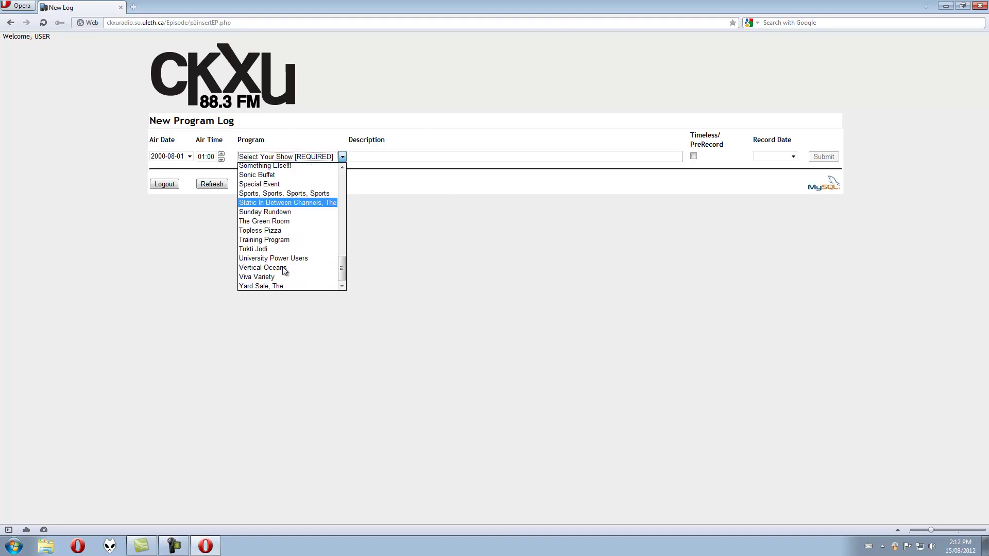
click(290, 238)
click(693, 156)
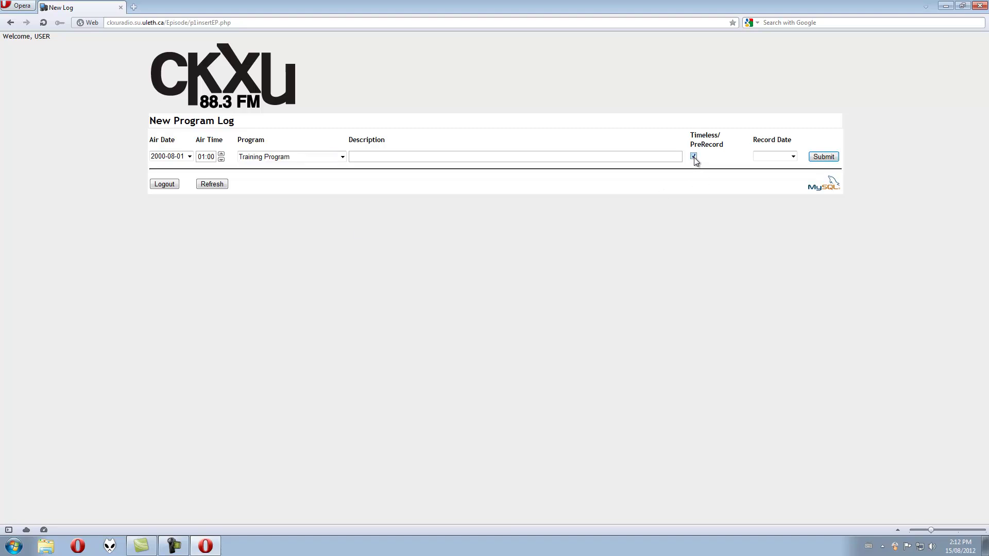
click(793, 157)
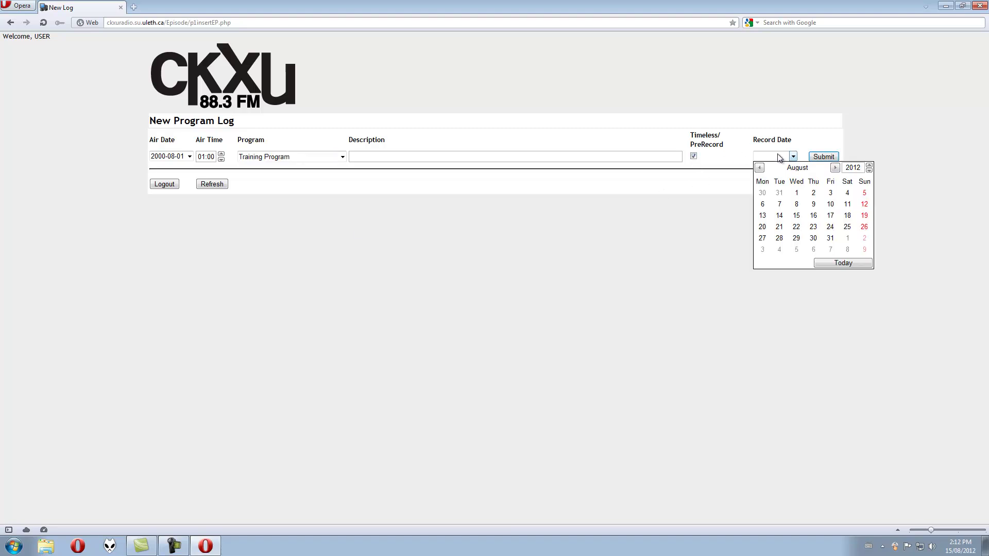
click(838, 264)
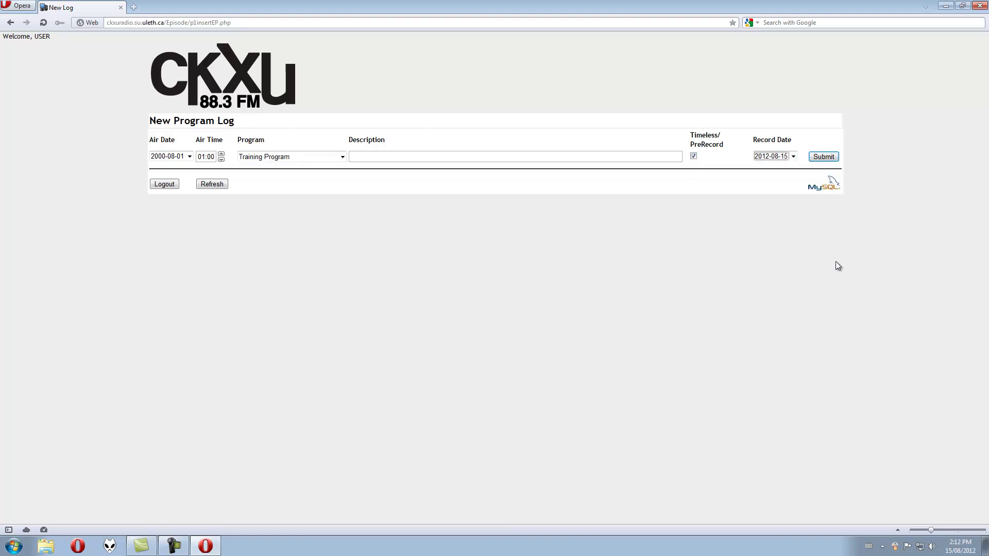
click(833, 164)
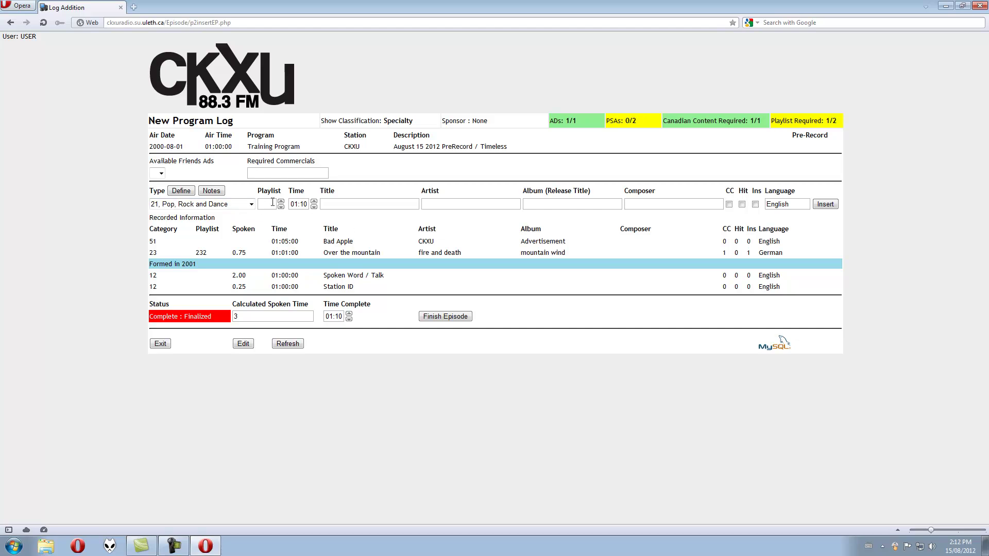
Check the item title, album title and composer fields on the Log Addition page
click(373, 204)
click(551, 206)
click(825, 205)
Exit the log, log out from the Main Page, and close Opera
click(160, 344)
click(245, 342)
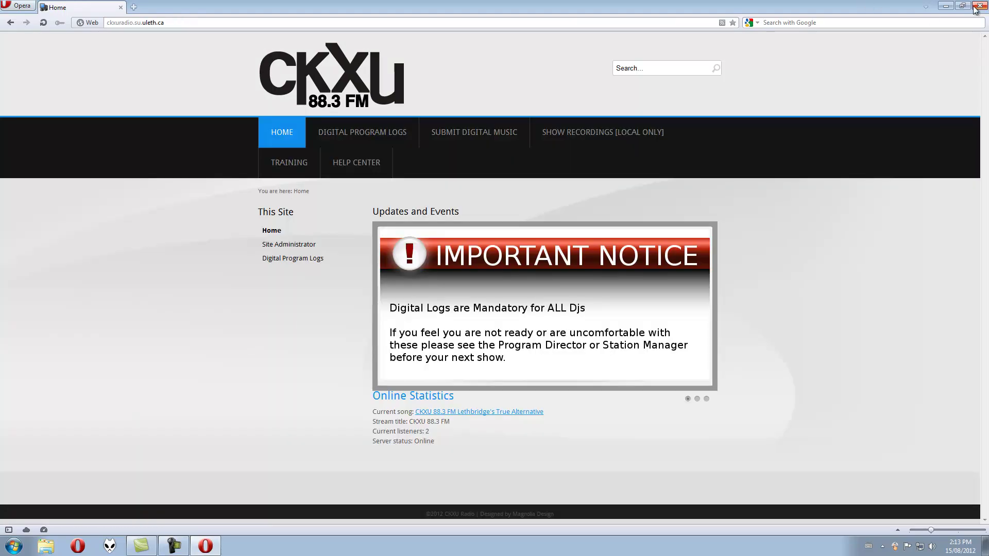
click(980, 6)
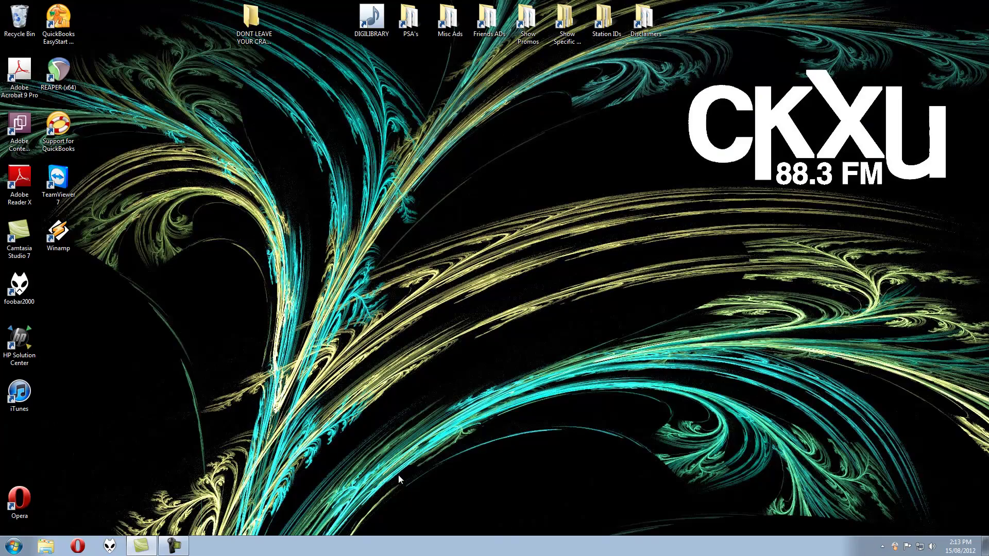